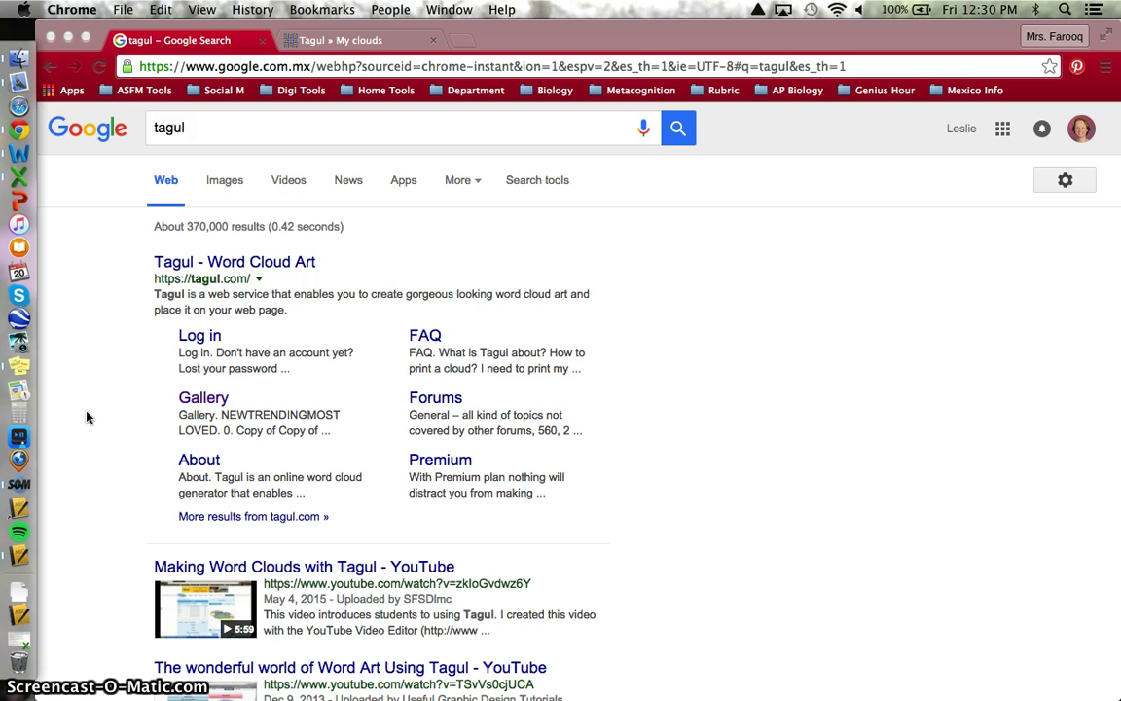
From the Google results for 'tagul', go to the Tagul site
left_click(167, 128)
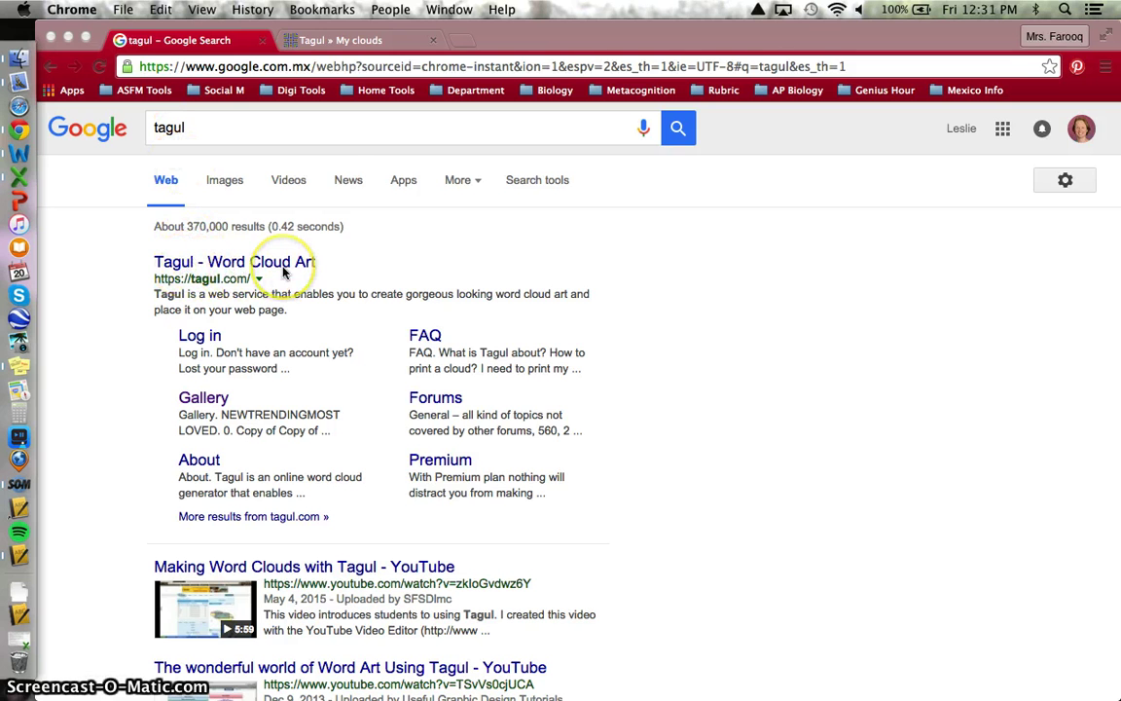
From the Tagul saved clouds list, create a new word cloud, Cloud 11
left_click(336, 39)
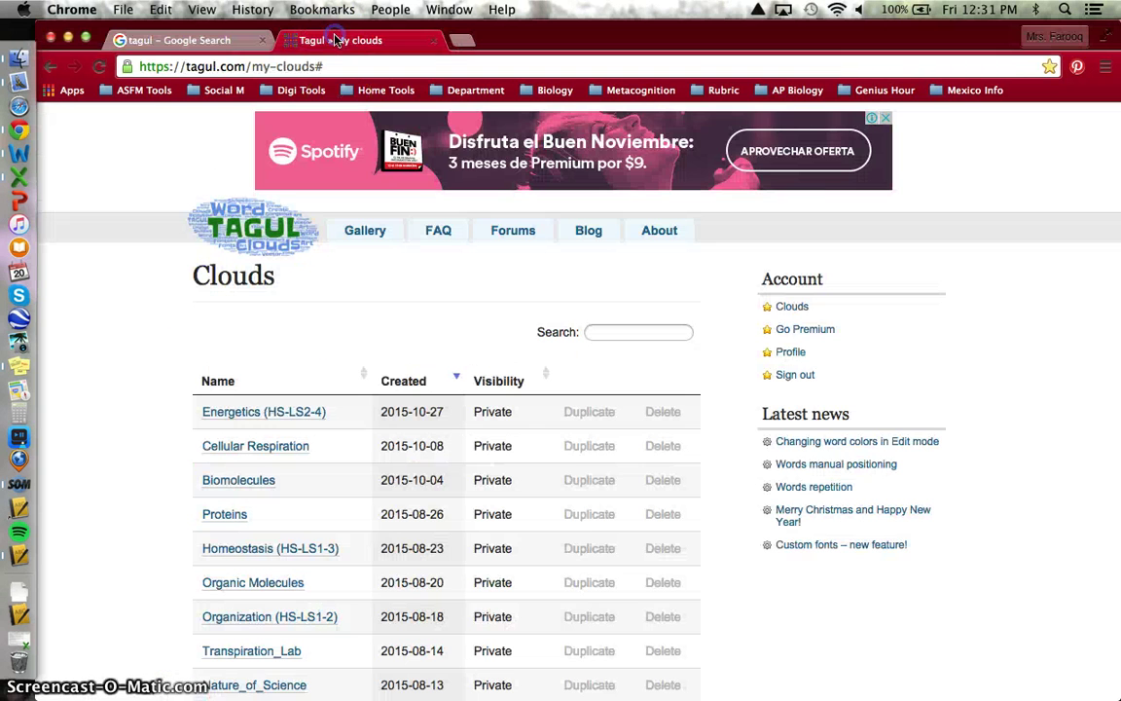
left_click(391, 156)
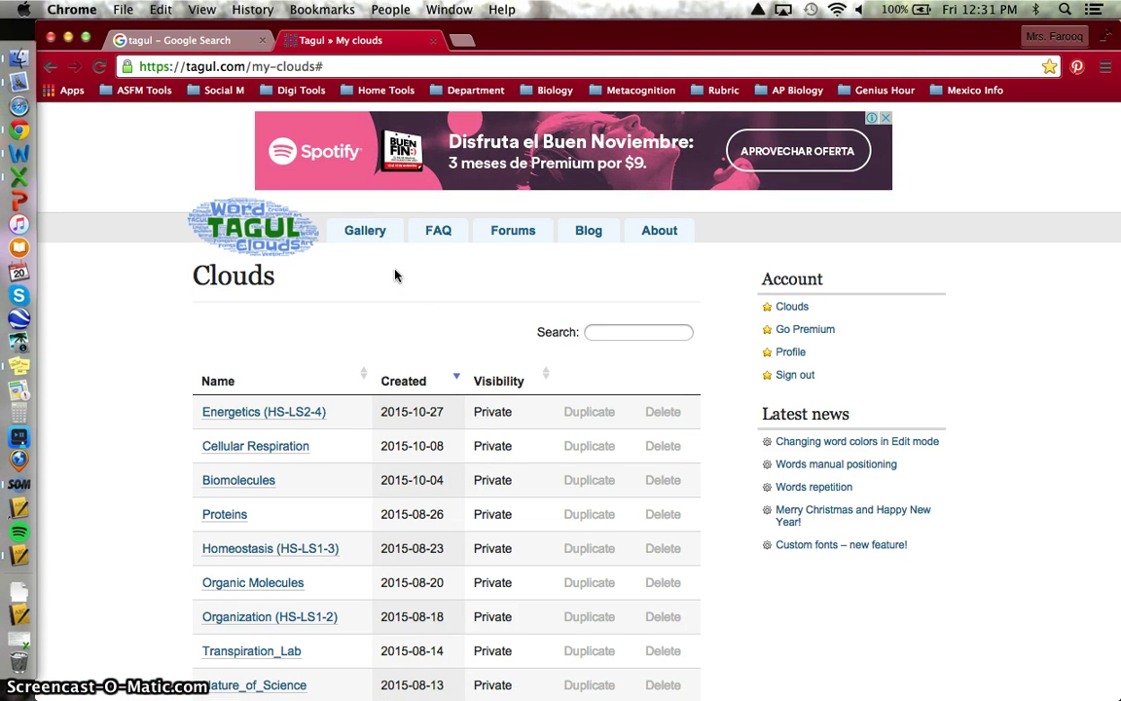
scroll(354, 242, "down", 5)
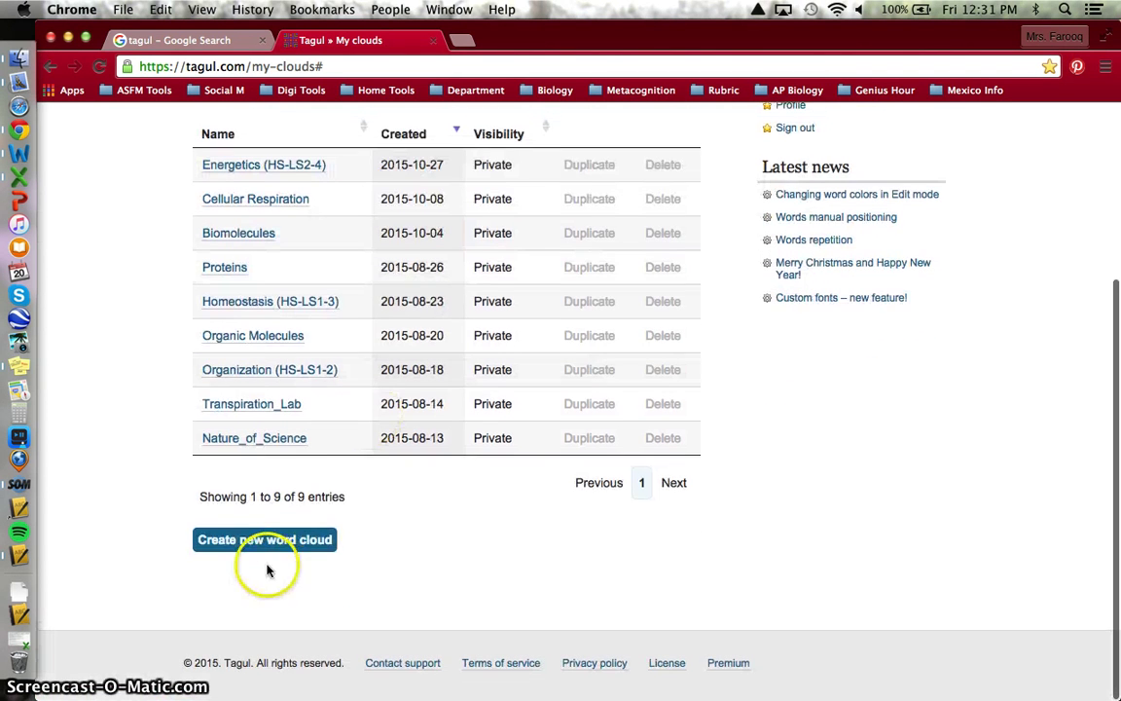
left_click(263, 543)
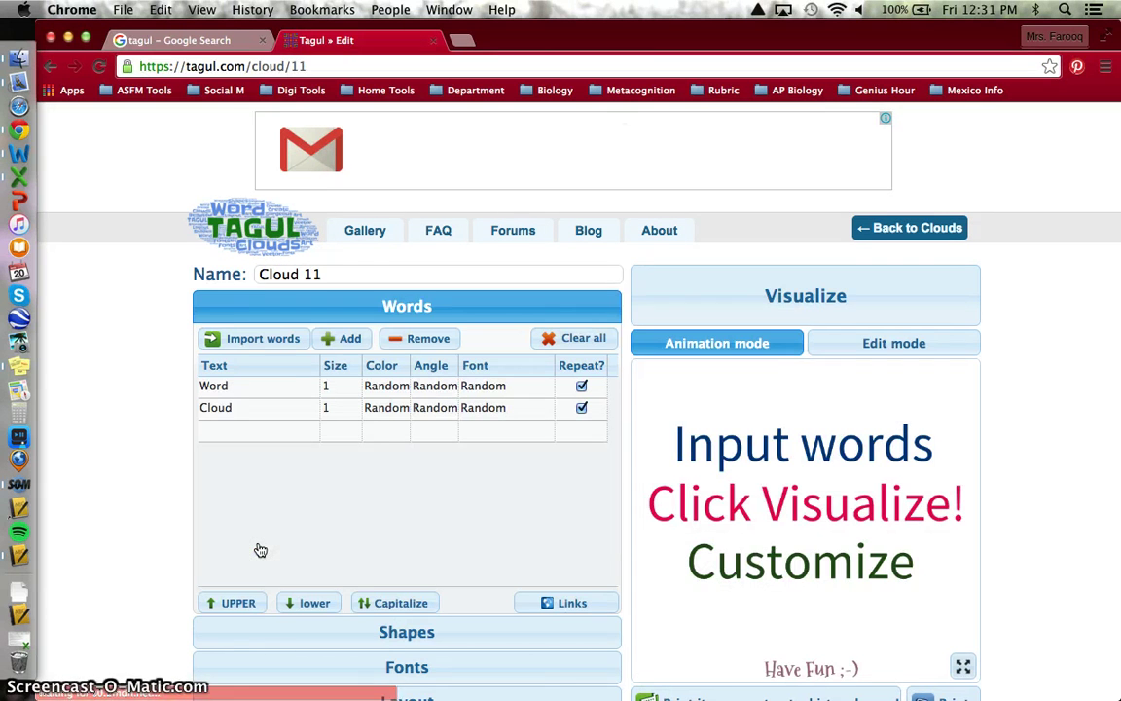
Rename the cloud to the teacher's name followed by 'Fdbk Nov '16'
triple_click(290, 274)
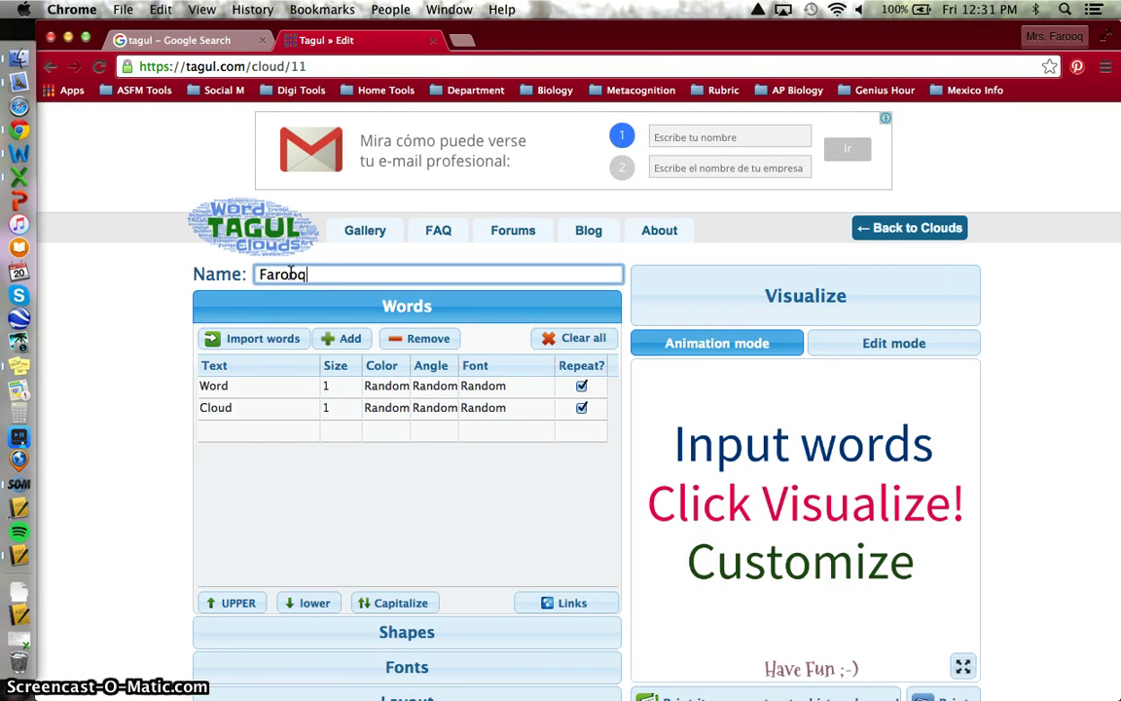
type("Farooq Fe")
key("BackSpace")
type("dbk")
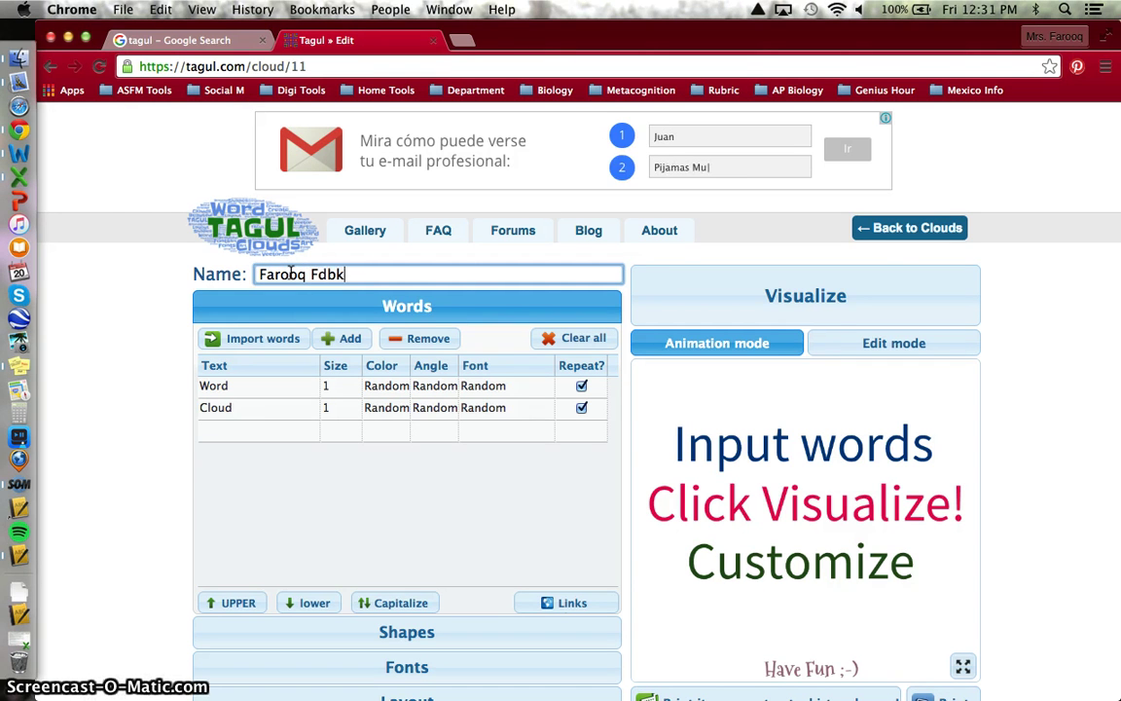
type(" Nov '16")
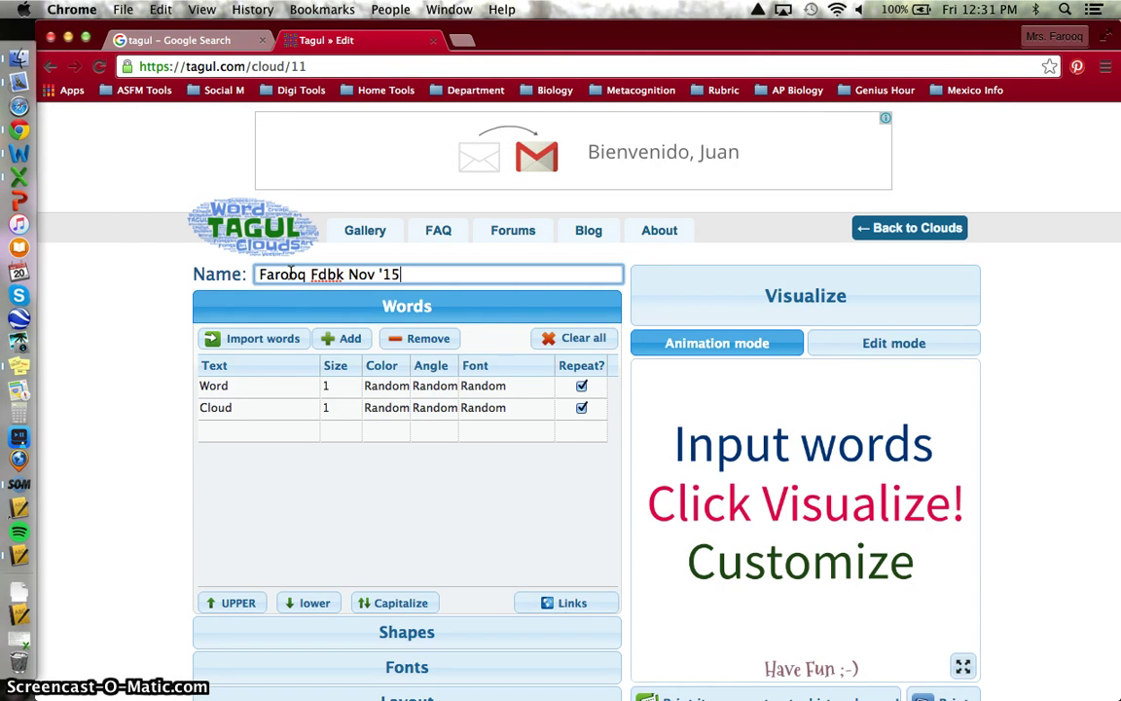
Open the Import words box and bring up the exported student responses spreadsheet
left_click(248, 341)
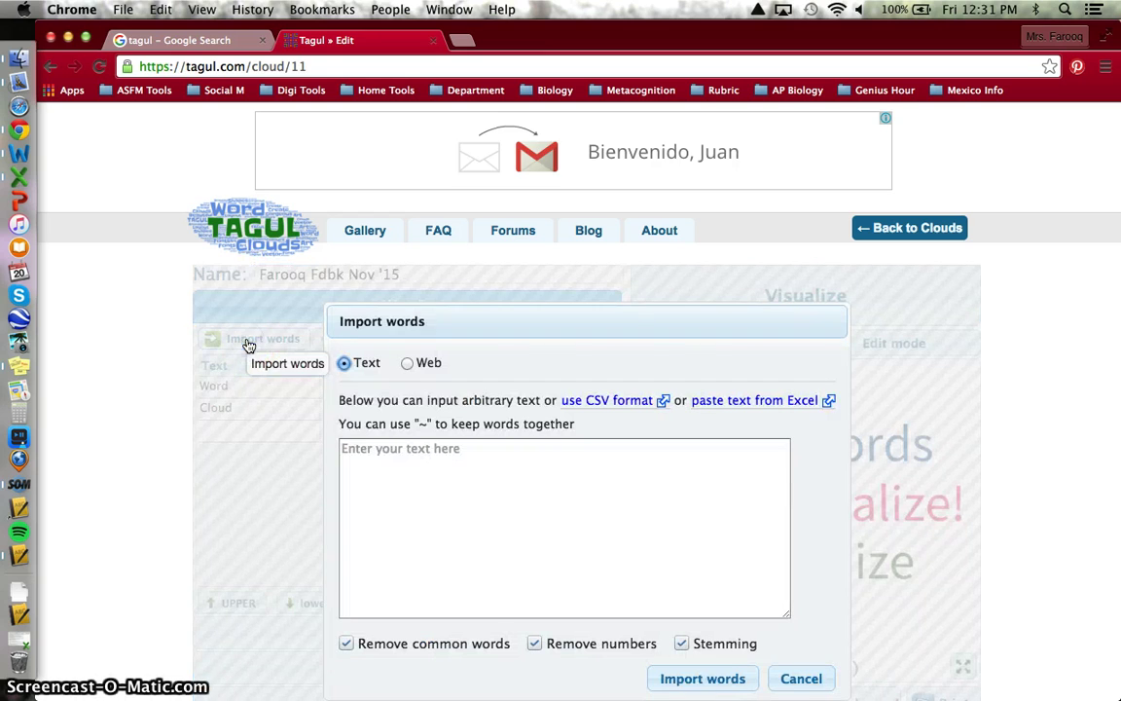
left_click(470, 512)
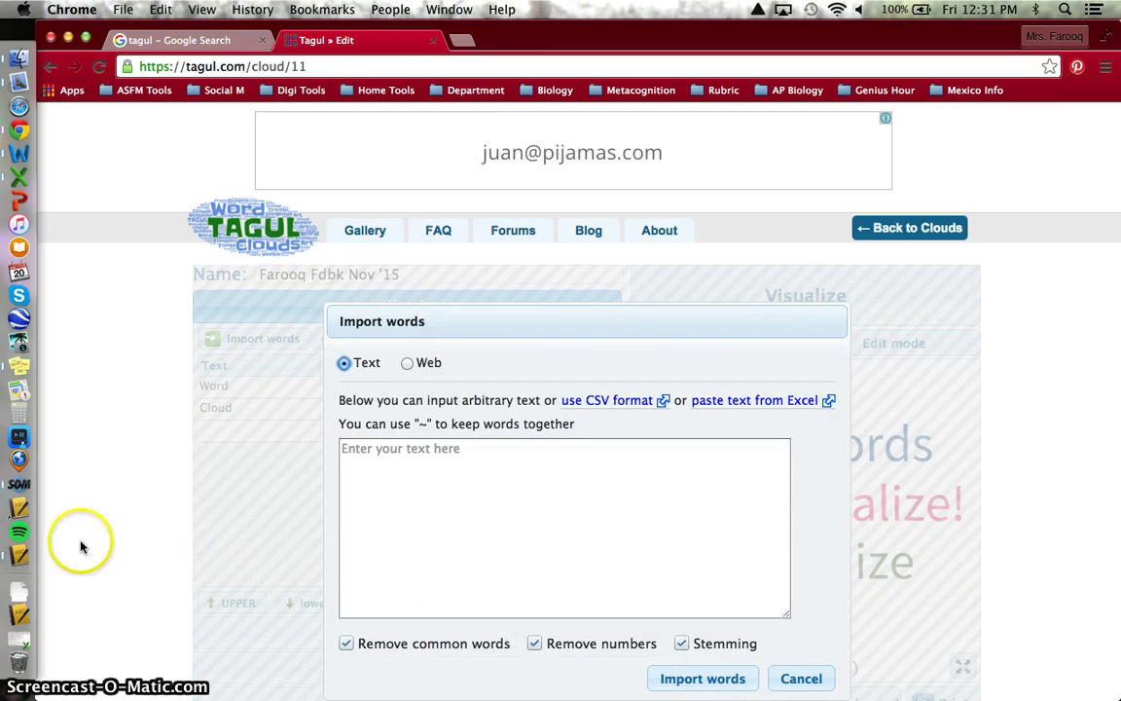
left_click(29, 639)
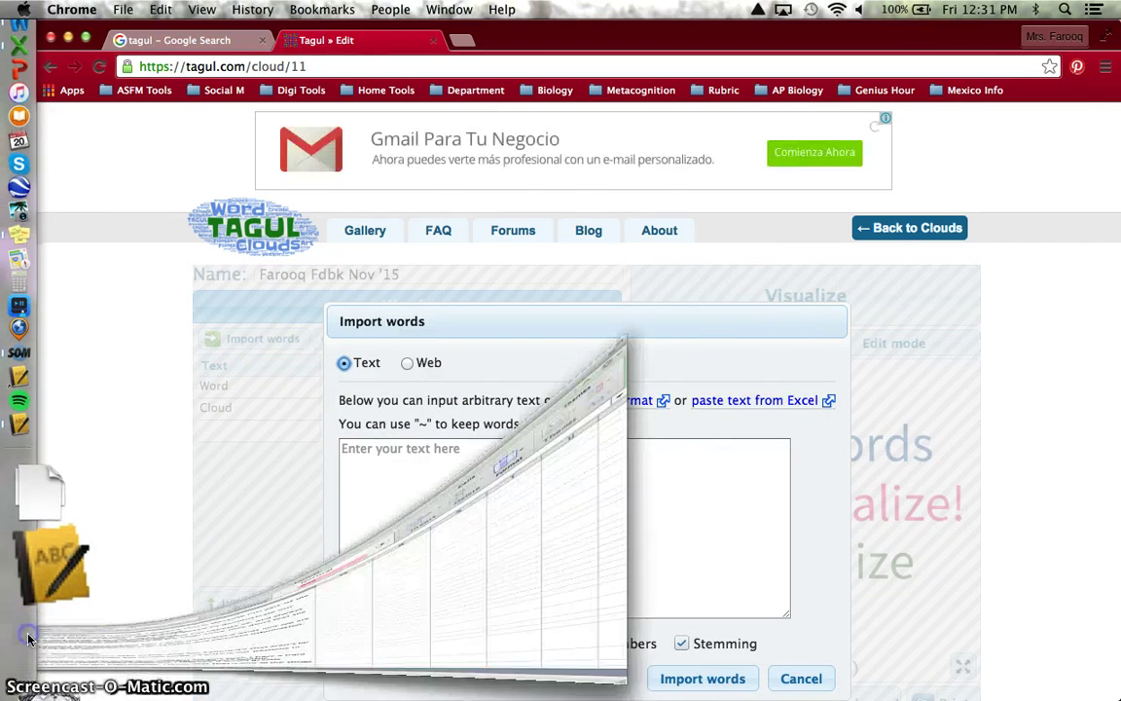
Copy the student responses in Excel cells P2:P31
left_click(211, 172)
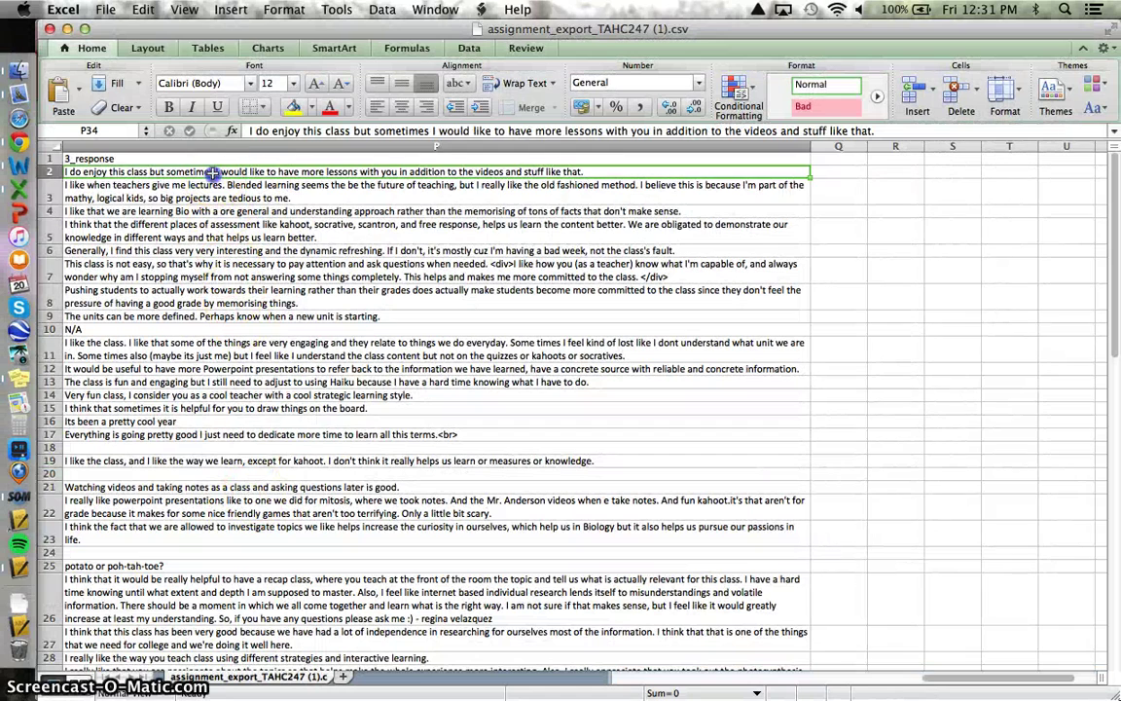
key("shift+Down")
key("shift+Down")
key("shift+Down")
key("shift+Down")
key("shift+Down")
key("shift+Down")
key("shift+Down")
key("shift+Down")
key("shift+Down")
key("shift+Down")
key("shift+Down")
key("shift+Down")
key("shift+Down")
key("shift+Down")
key("shift+Down")
key("shift+Down")
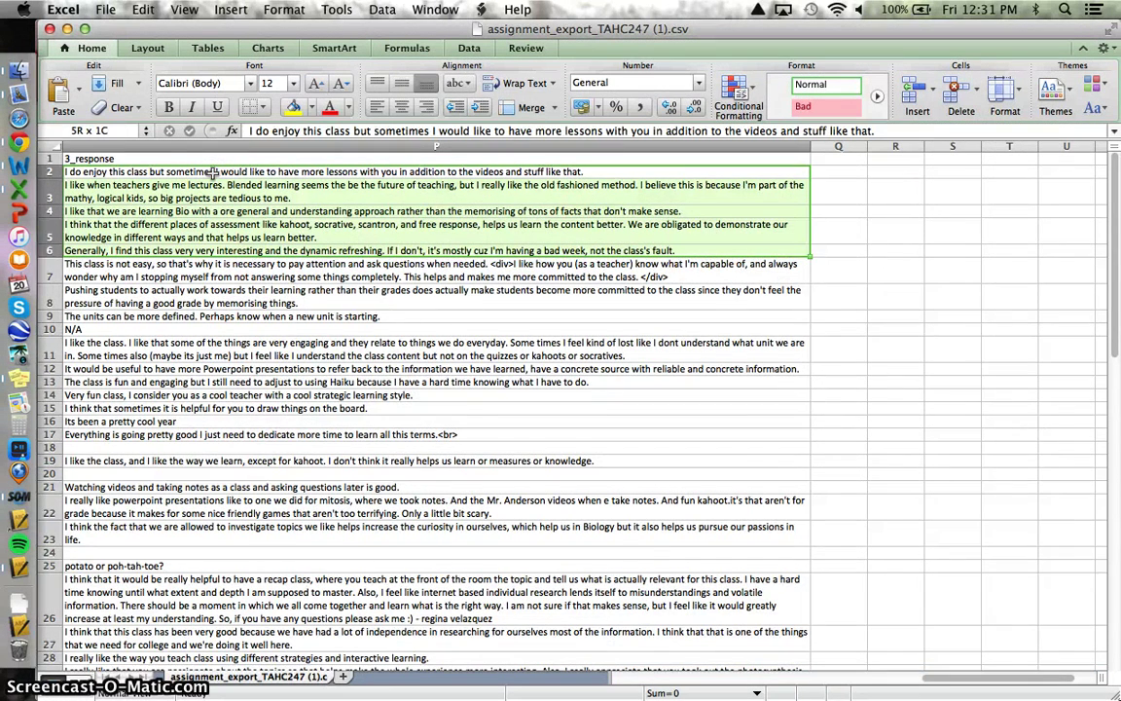
key("shift+Down")
key("shift+Down")
key("shift+Down")
key("shift+Down")
key("shift+Down")
key("shift+Down")
key("shift+Down")
key("shift+Down")
key("shift+Down")
key("shift+Down")
key("shift+Down")
key("shift+Down")
key("shift+Down")
key("shift+Down")
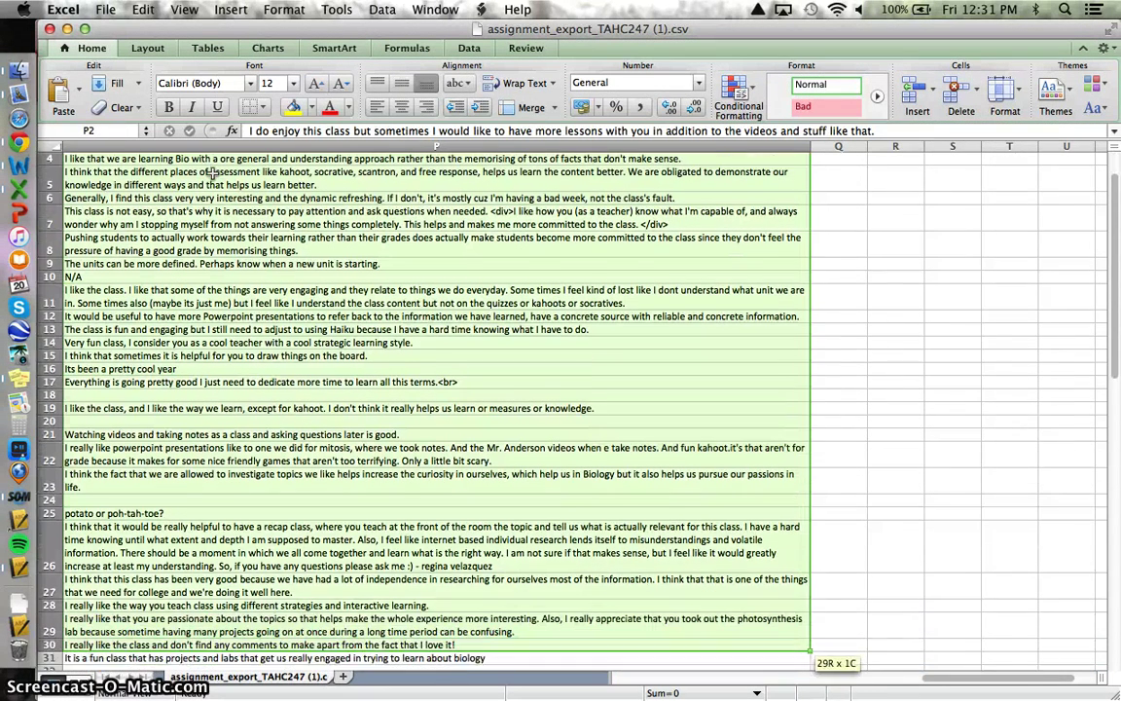
key("shift+Up")
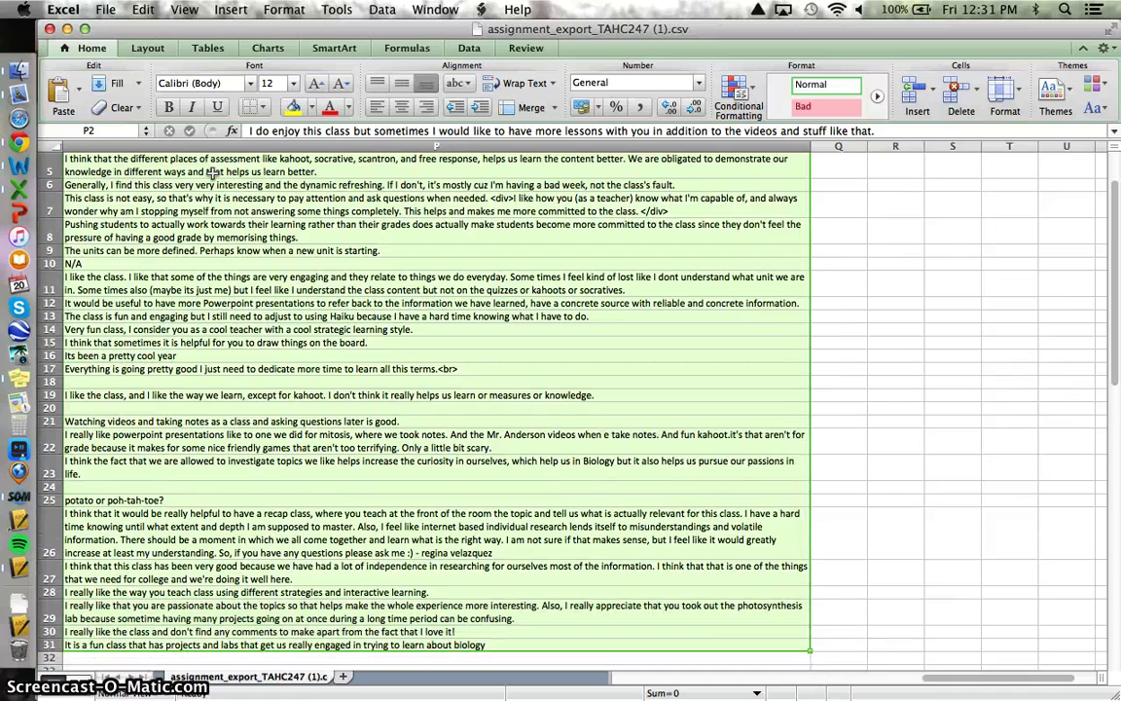
key("super+c")
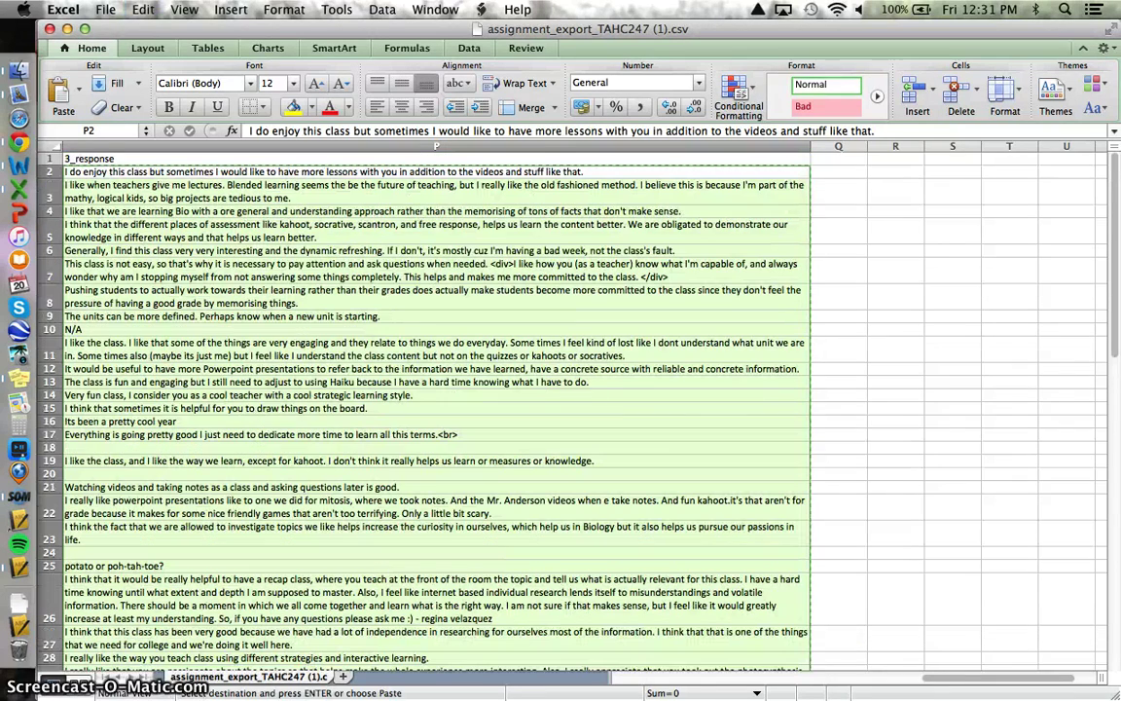
Paste the copied responses into Tagul's Import words box and import them as cloud words
left_click(67, 28)
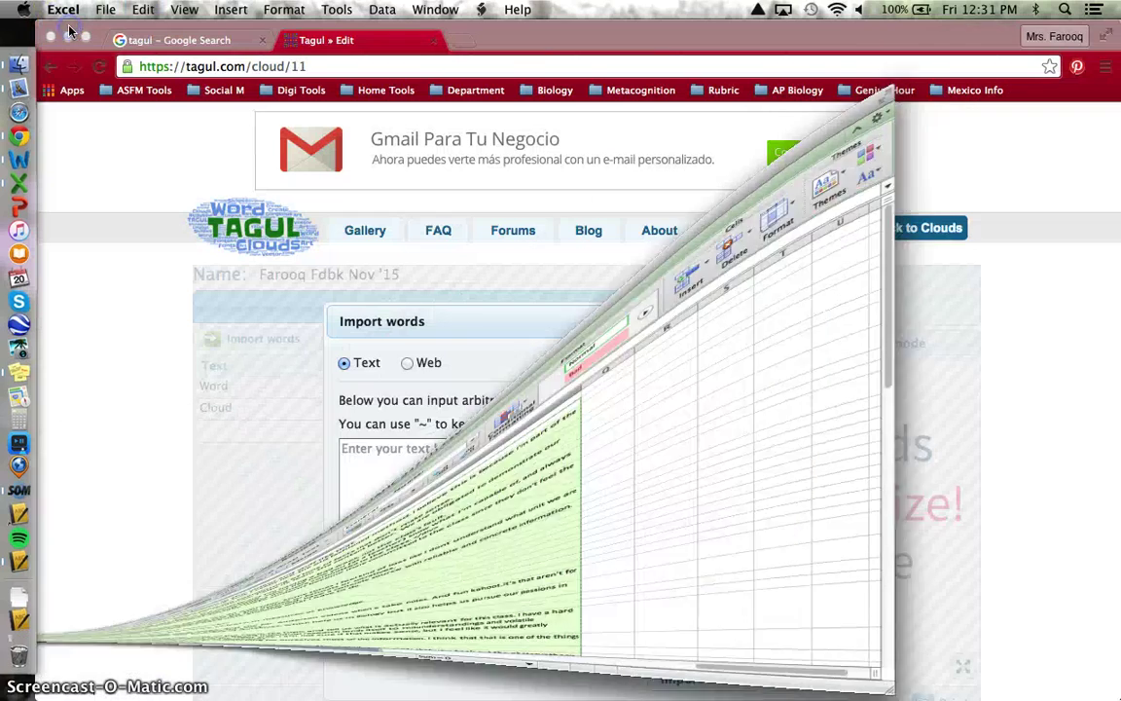
left_click(358, 452)
left_click(369, 462)
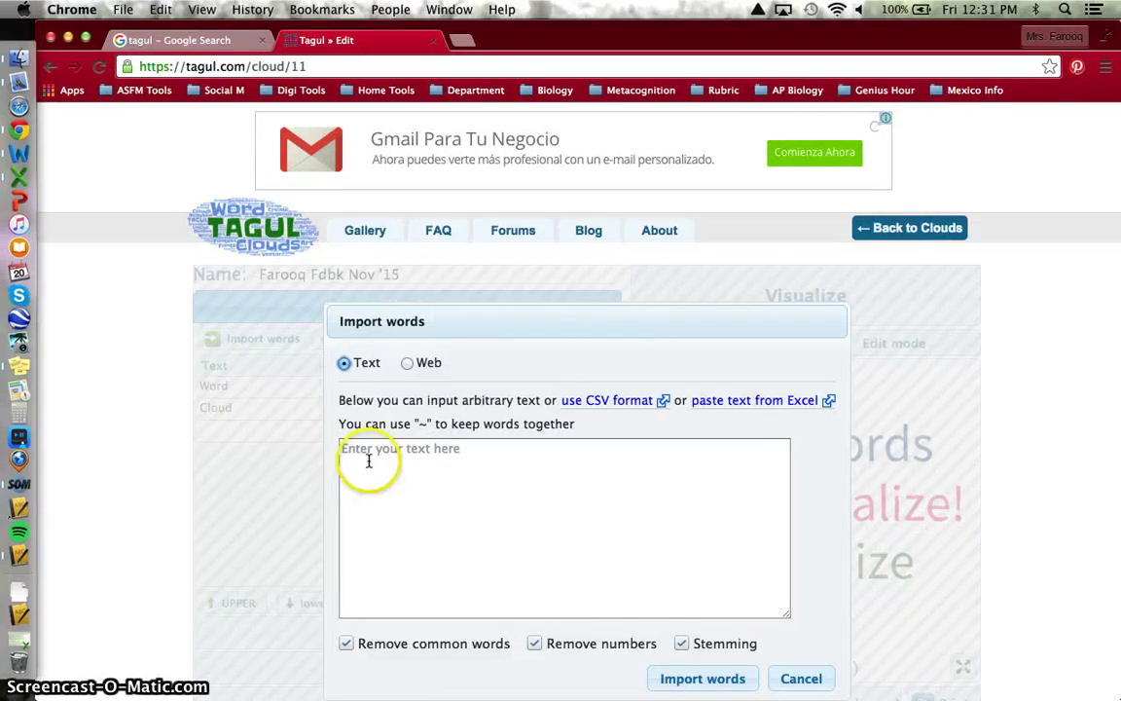
key("super+v")
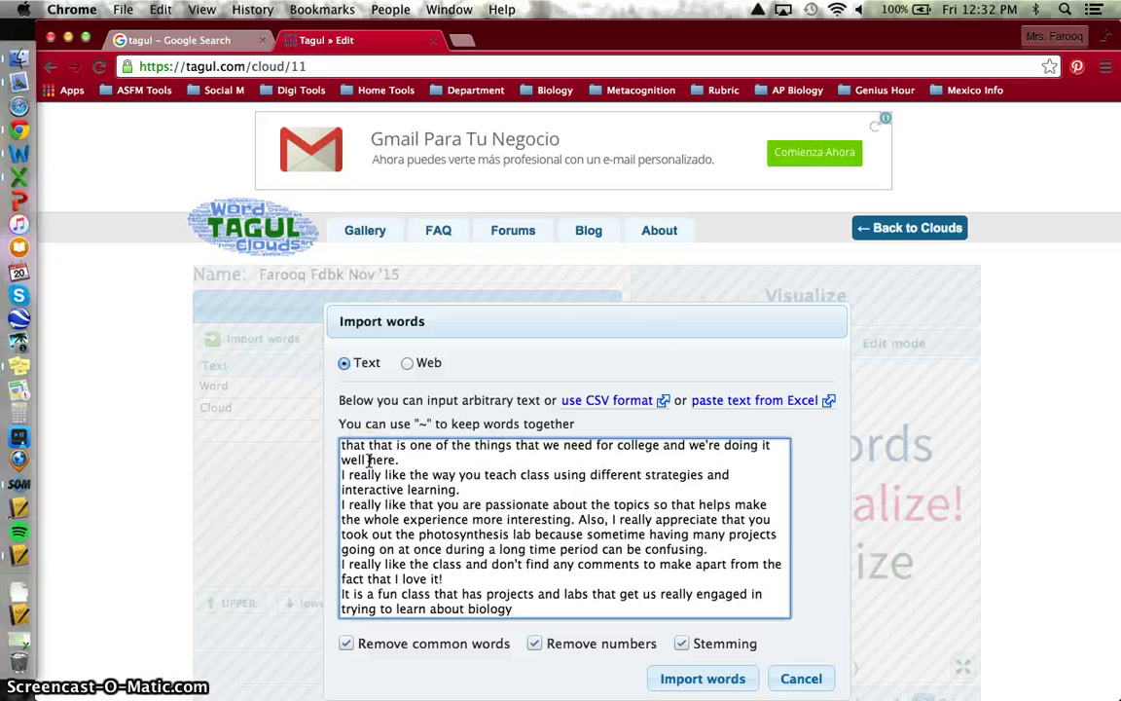
scroll(275, 450, "down", 2)
left_click(720, 595)
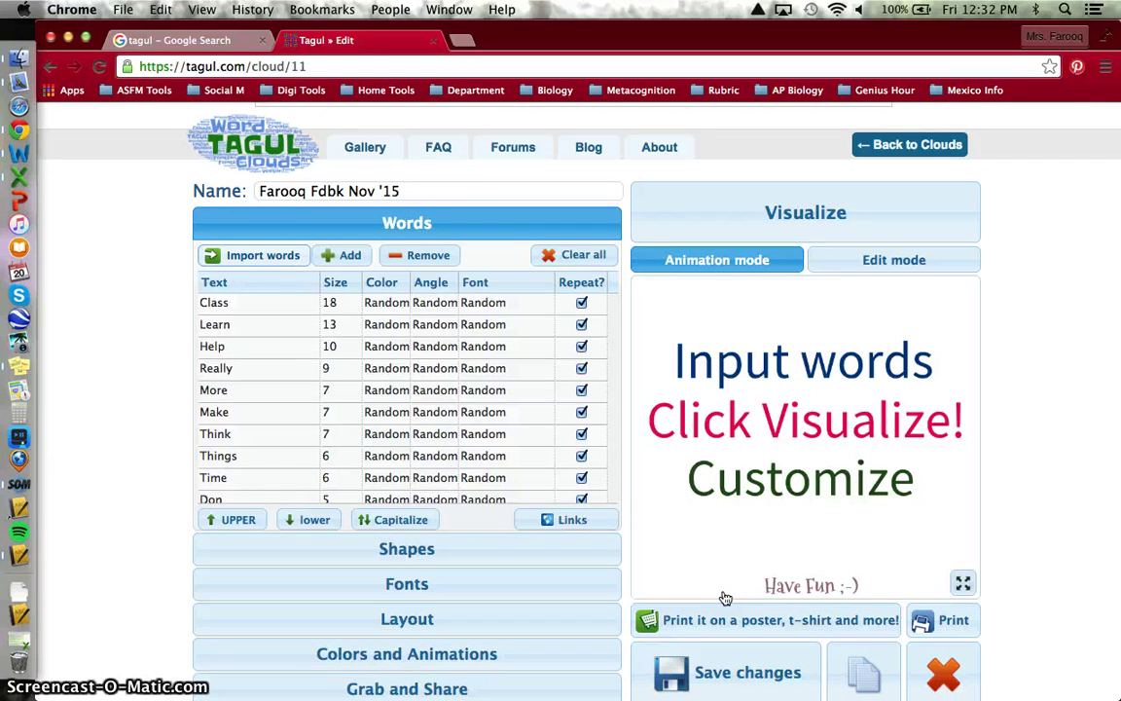
scroll(370, 387, "down", 1)
scroll(370, 385, "up", 3)
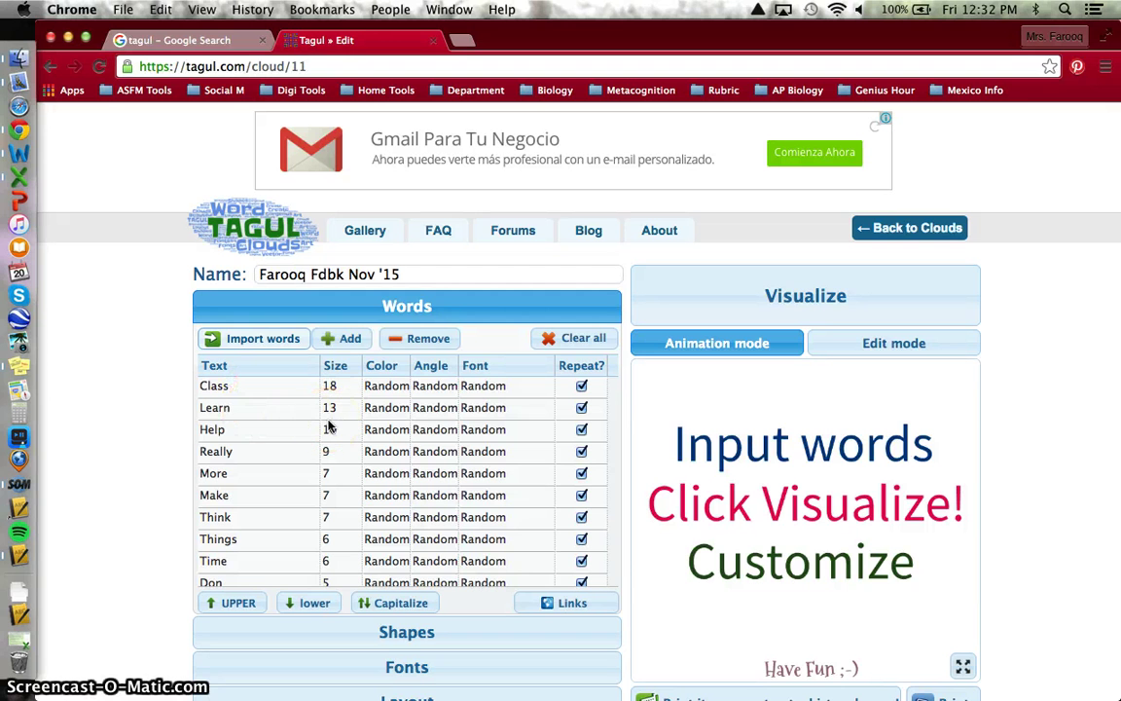
scroll(328, 425, "down", 10)
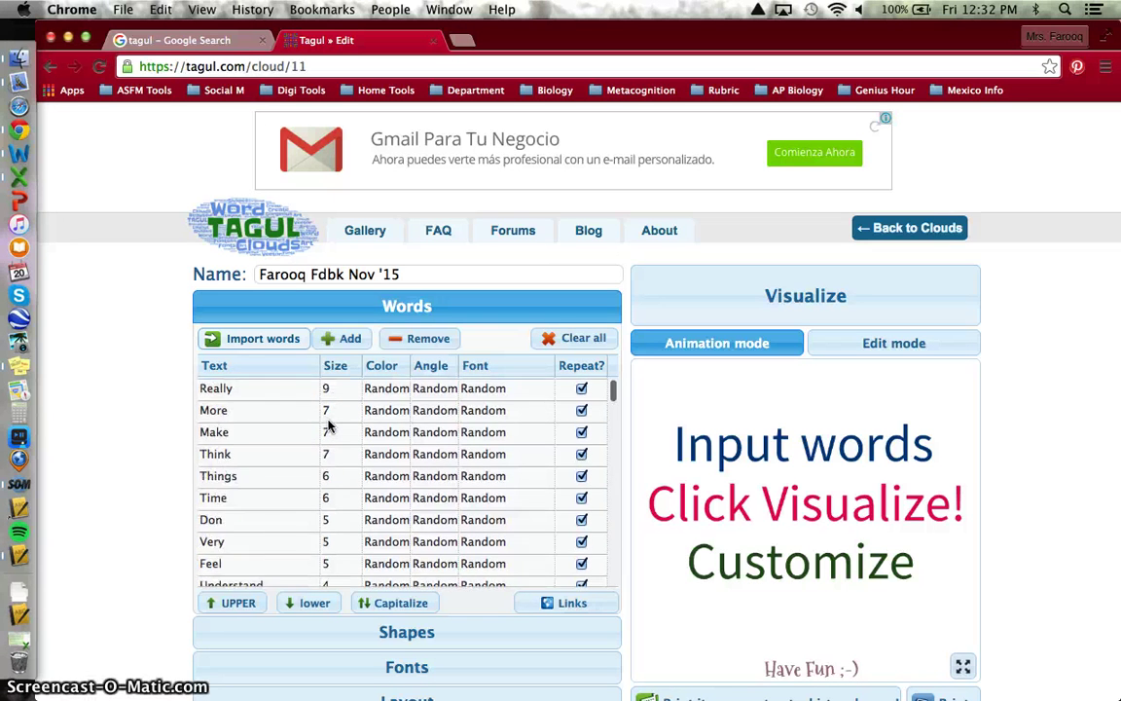
scroll(170, 453, "down", 4)
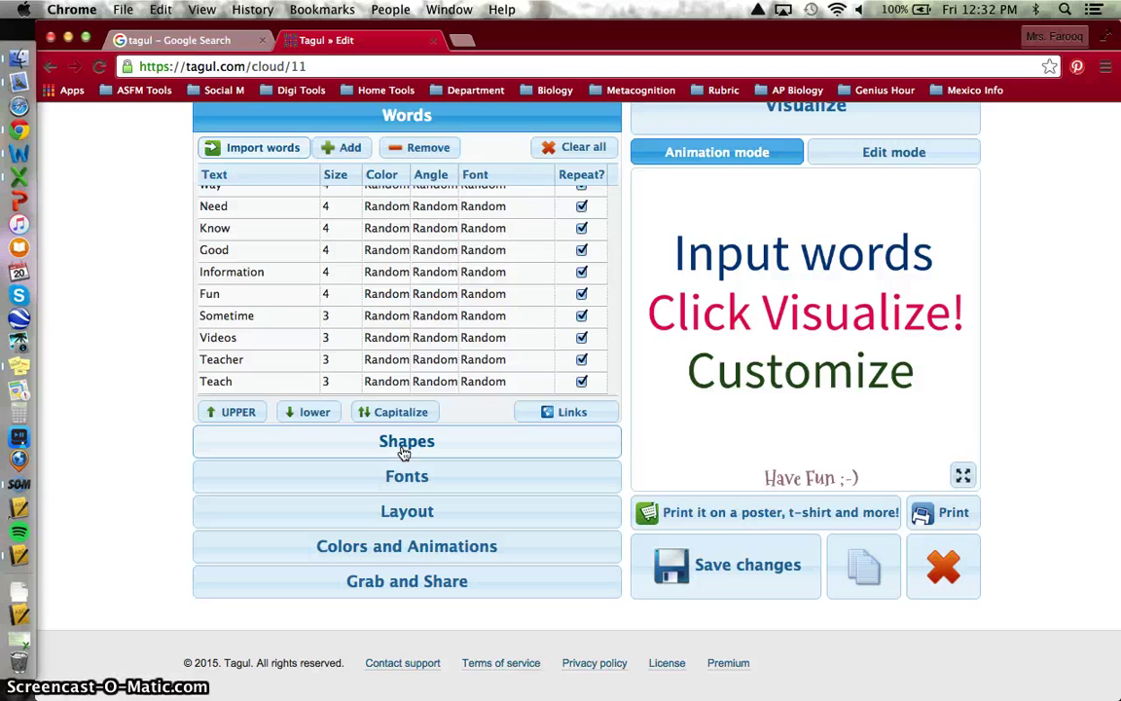
Choose the red heart from the Shapes gallery as the cloud's shape
left_click(382, 445)
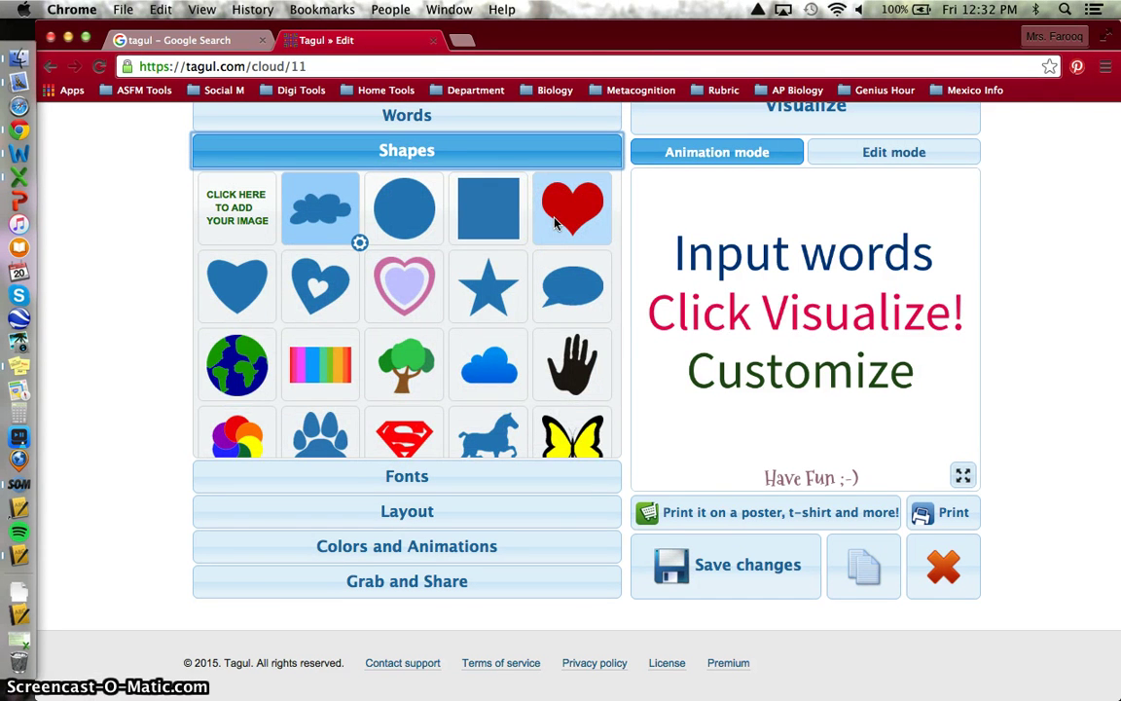
scroll(471, 342, "down", 10)
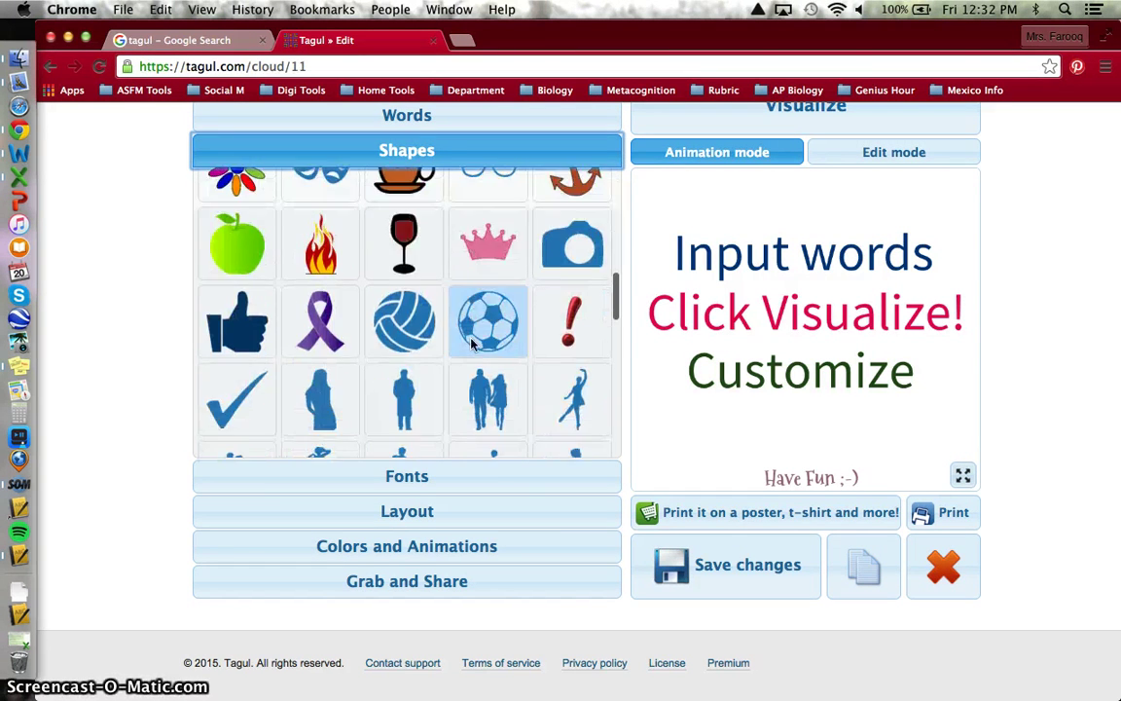
scroll(471, 342, "up", 15)
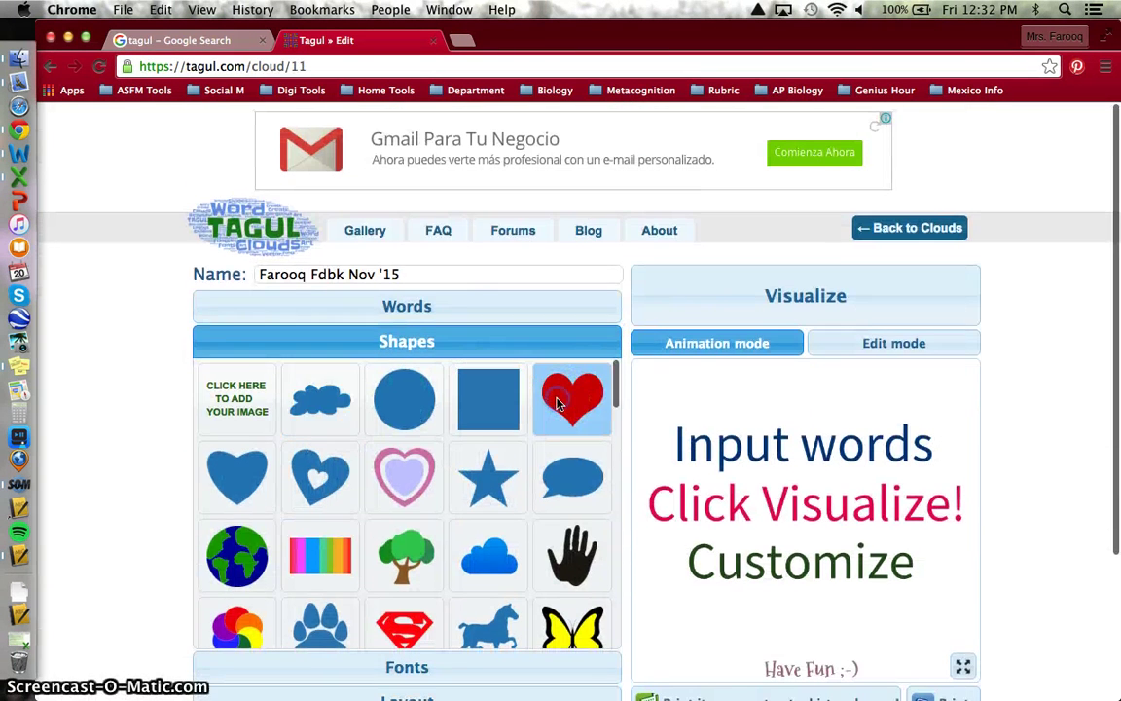
left_click(133, 463)
scroll(134, 460, "down", 3)
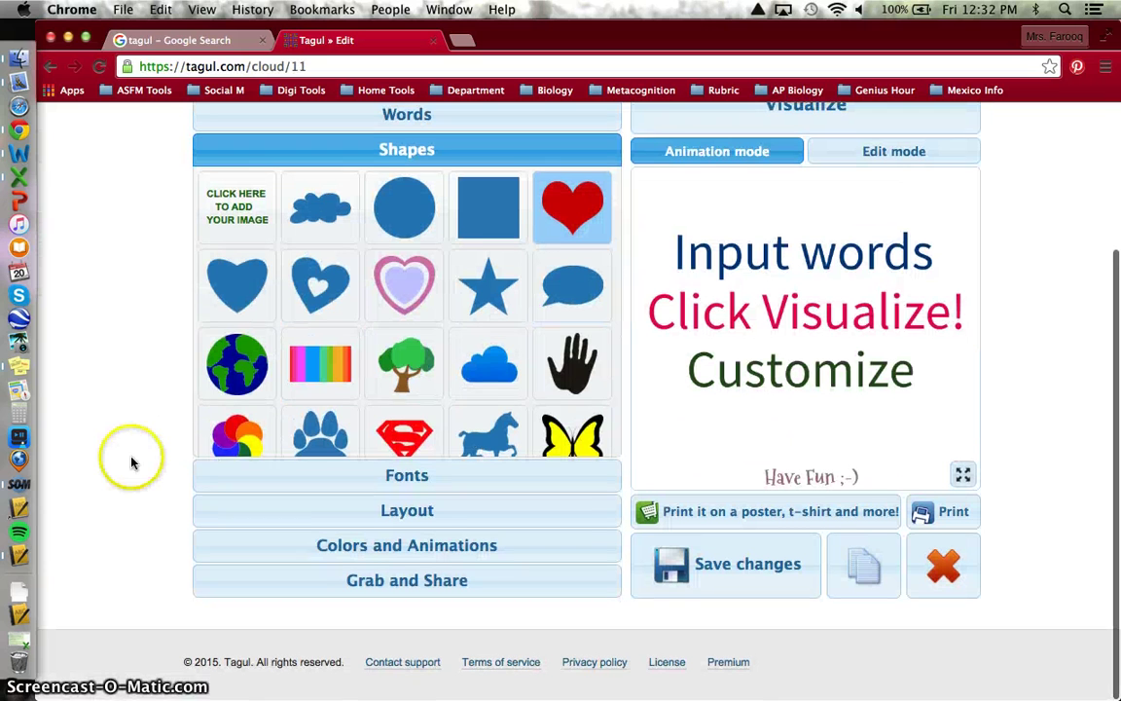
Keep PT Sans Bold checked as the cloud font and expand the Layout options
left_click(379, 480)
scroll(316, 384, "down", 10)
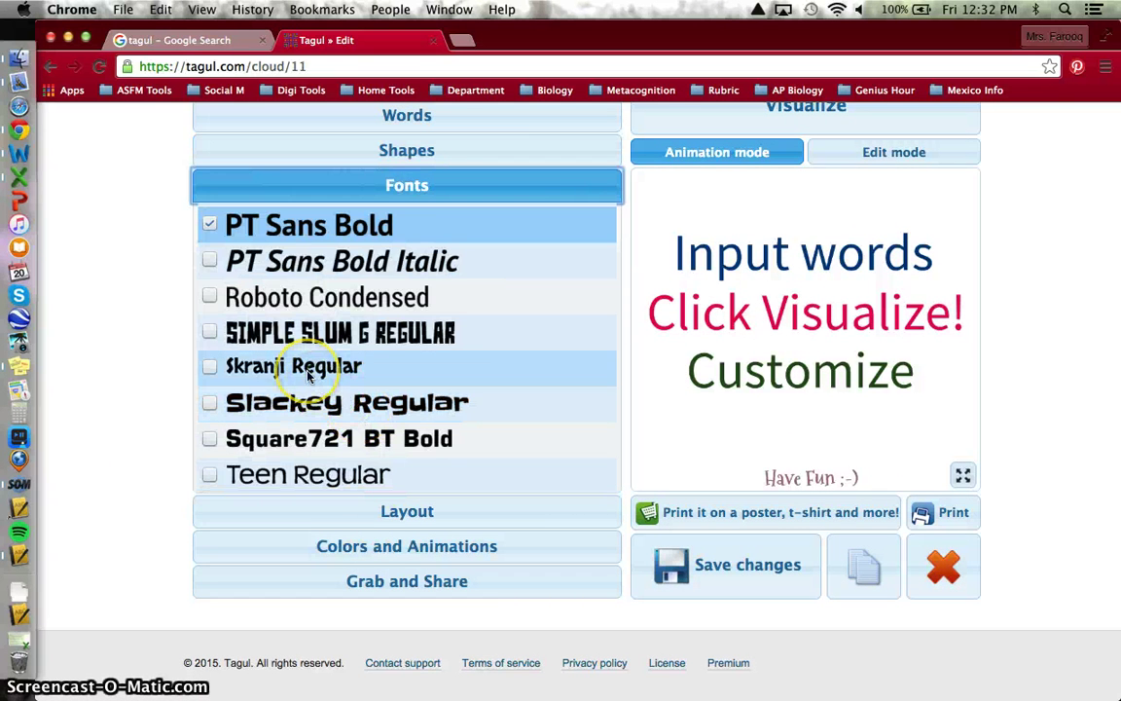
scroll(310, 378, "down", 5)
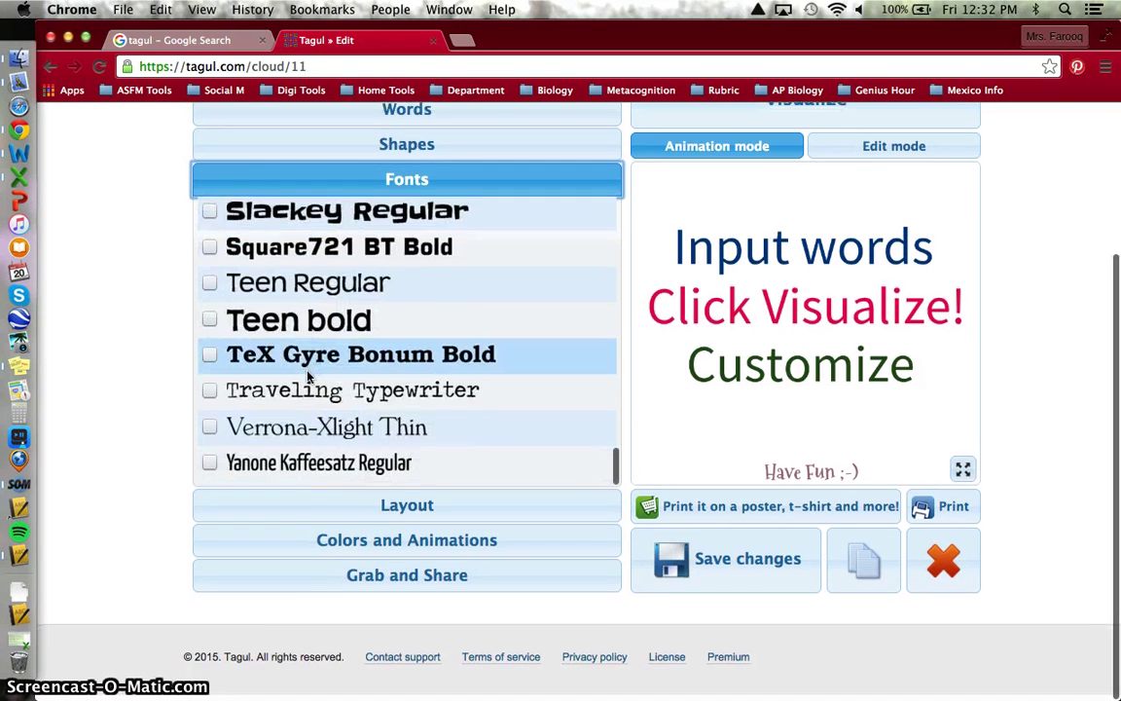
scroll(310, 378, "up", 5)
scroll(309, 378, "up", 3)
left_click(206, 391)
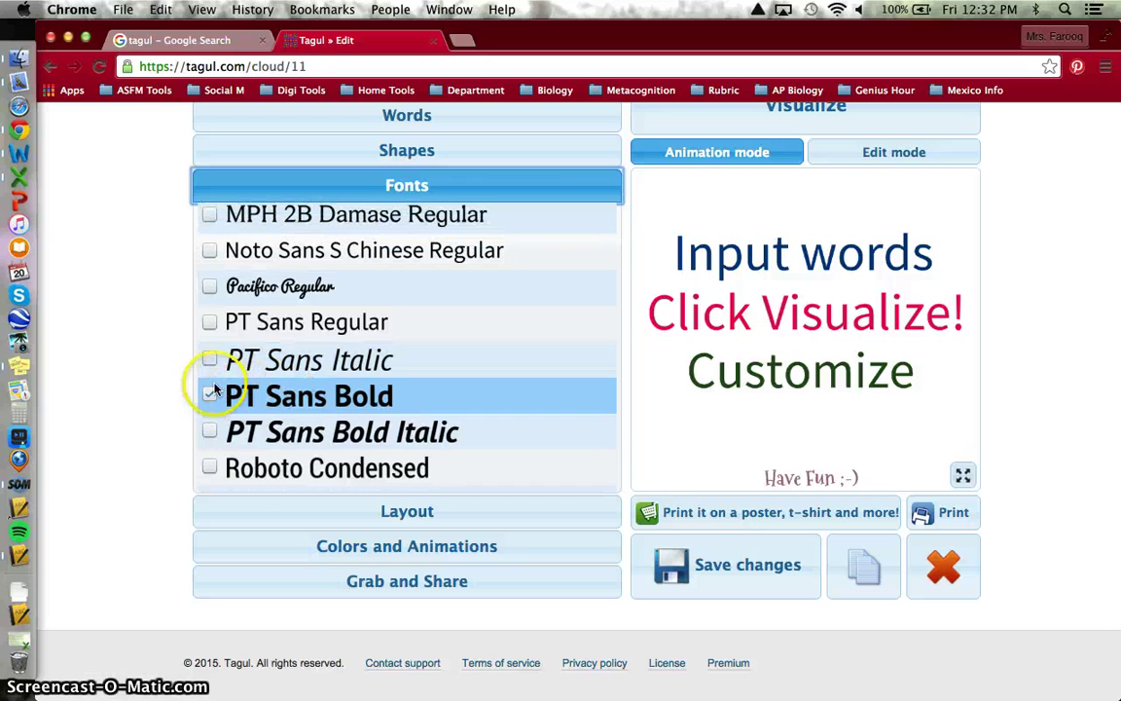
left_click(321, 399)
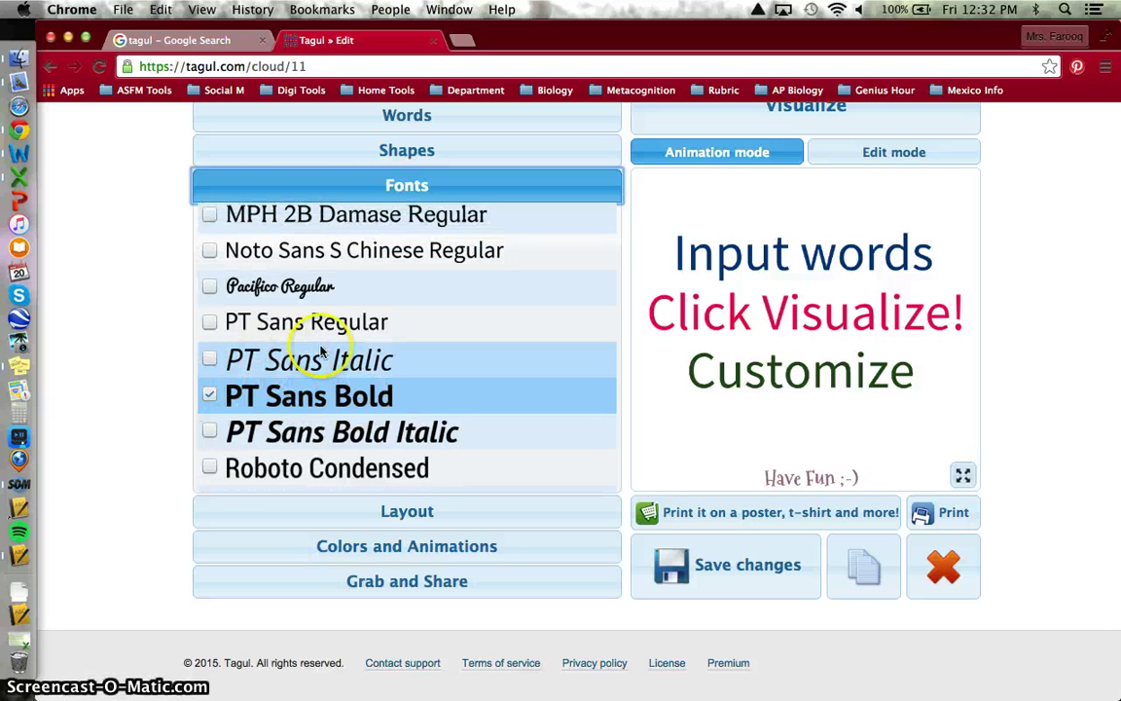
scroll(313, 347, "up", 3)
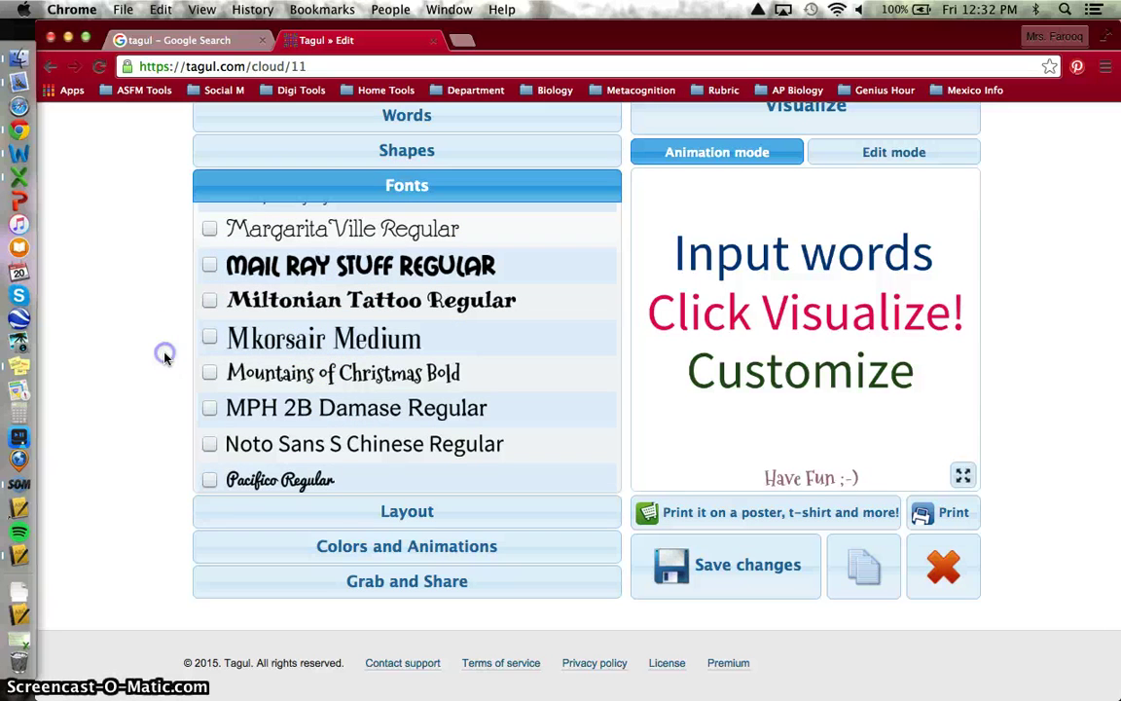
left_click(393, 513)
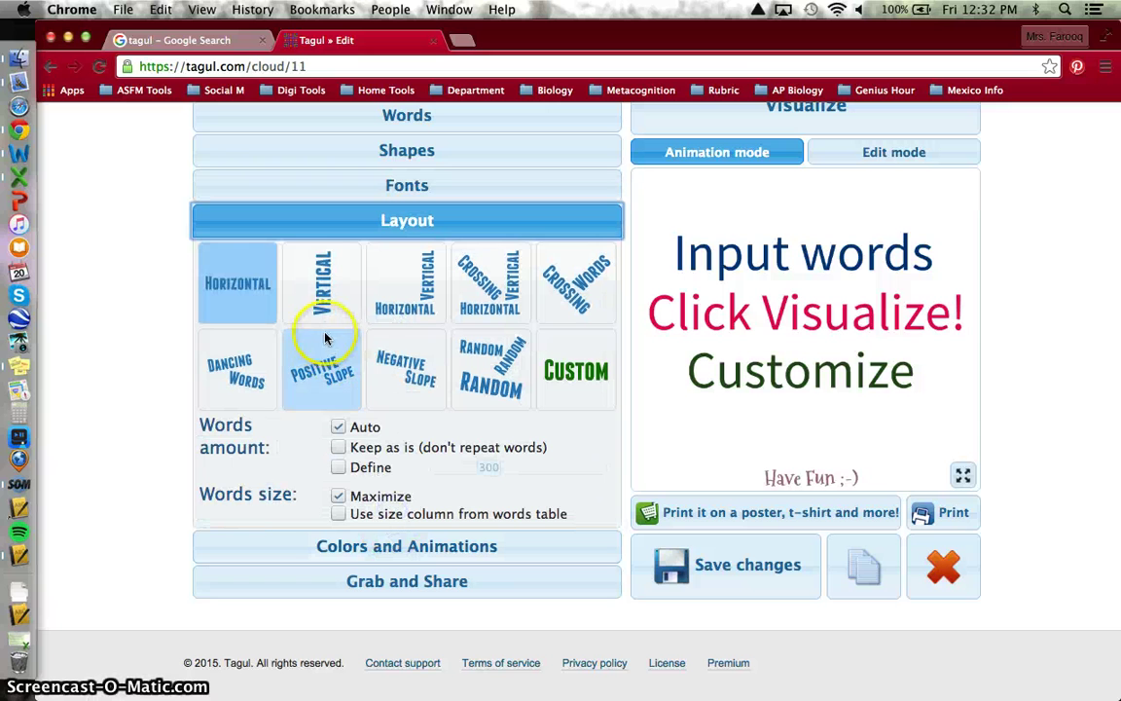
Switch the word layout to Dancing Words and expand the Colors and Animations settings
left_click(244, 365)
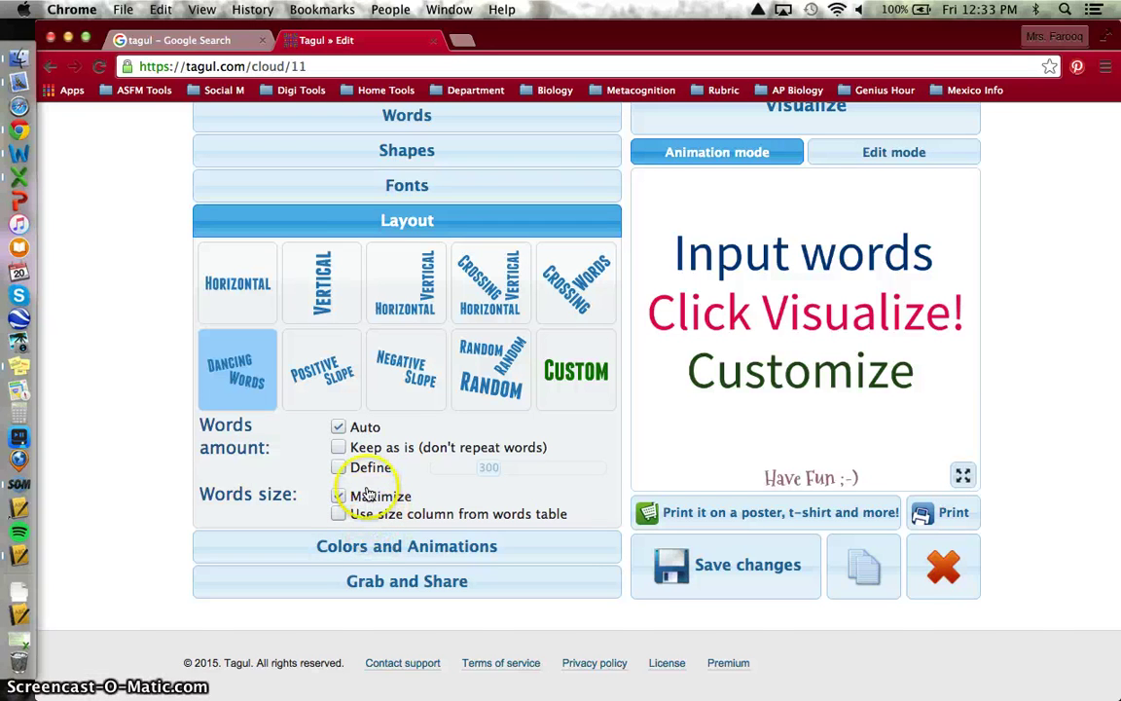
left_click(333, 545)
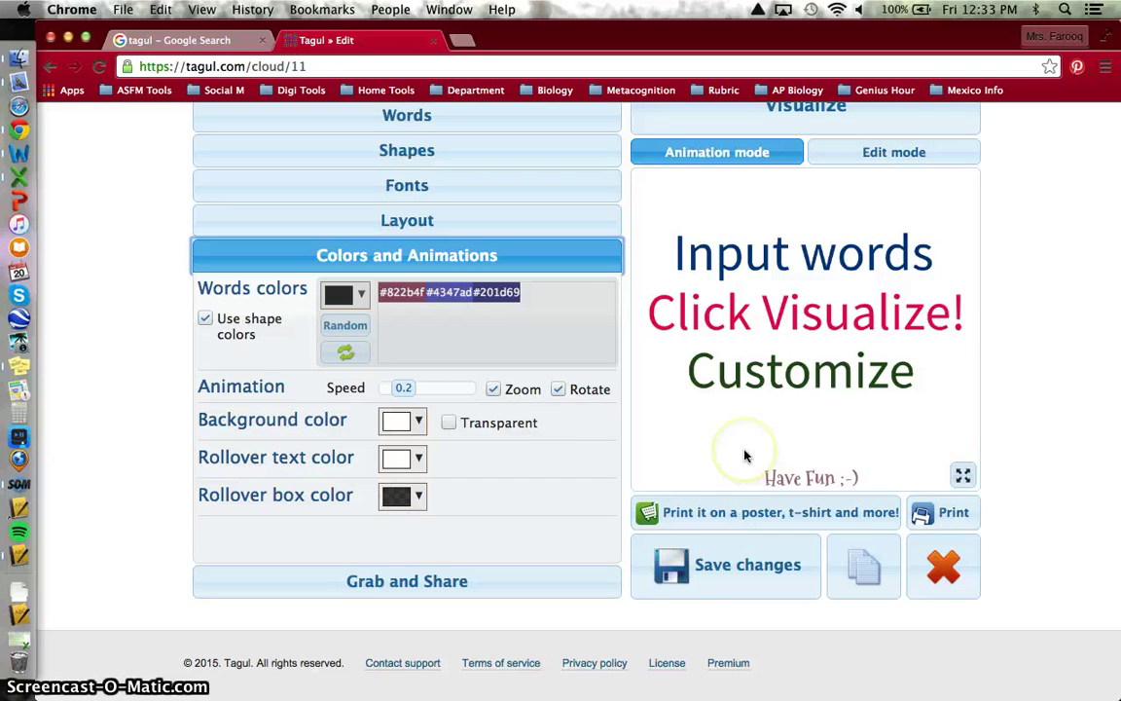
scroll(745, 455, "up", 2)
scroll(744, 455, "up", 5)
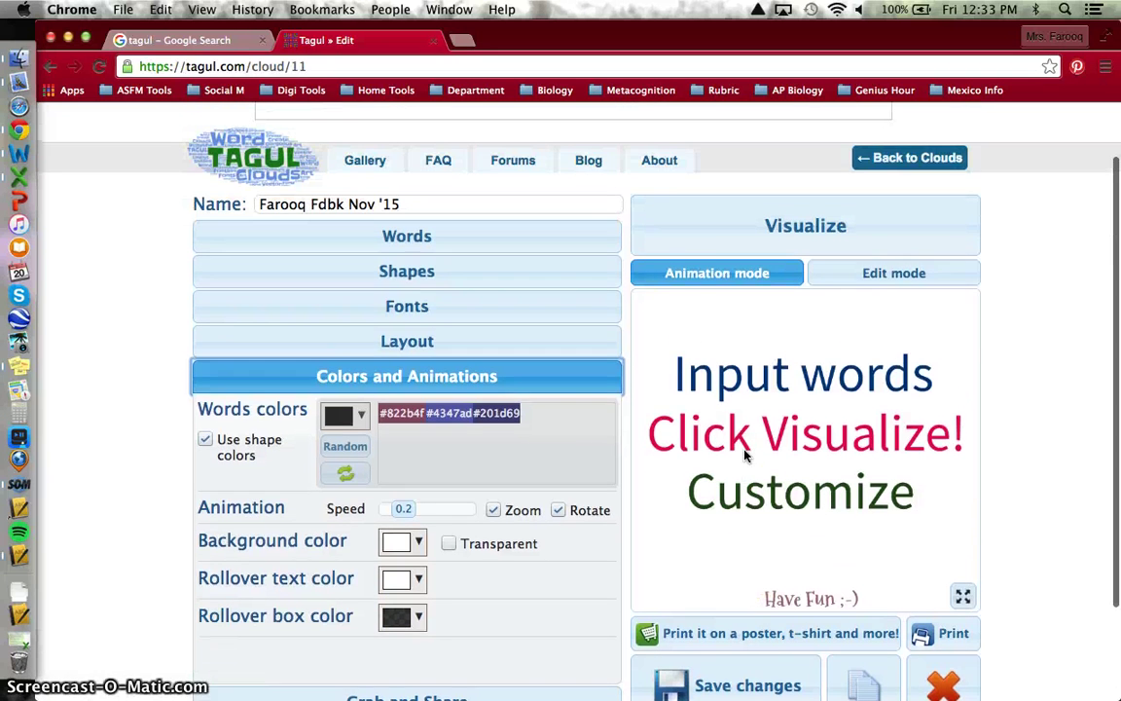
Visualize the heart-shaped feedback cloud and preview it full screen in Animation mode
left_click(793, 223)
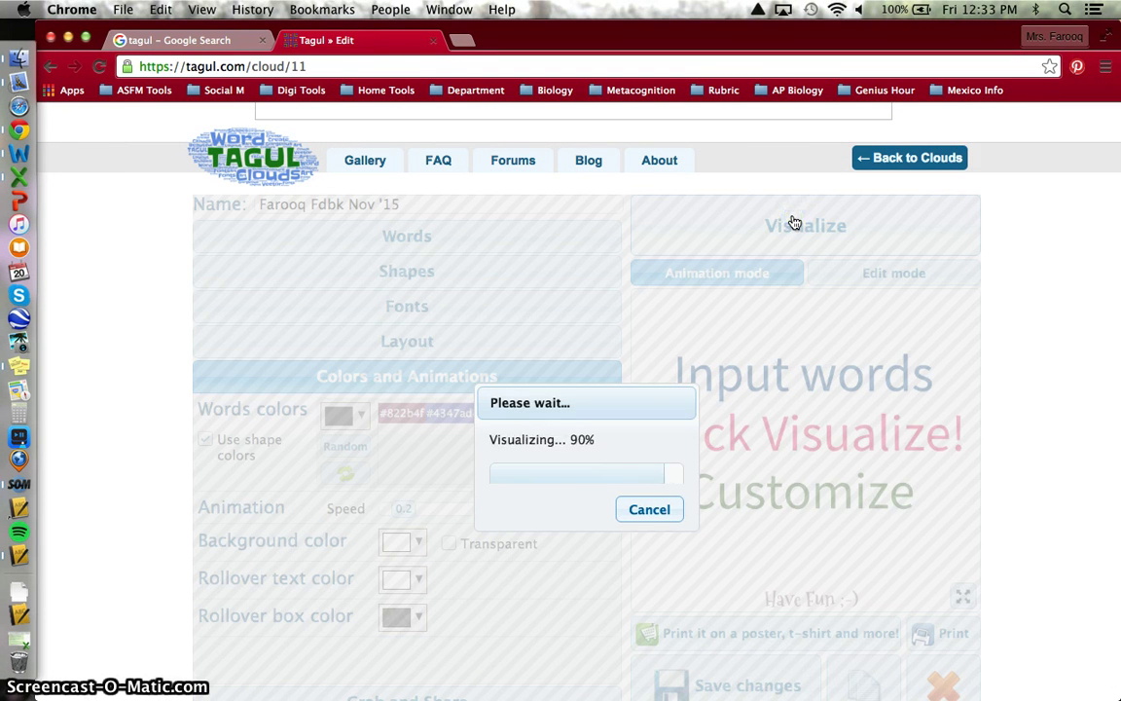
left_click(962, 597)
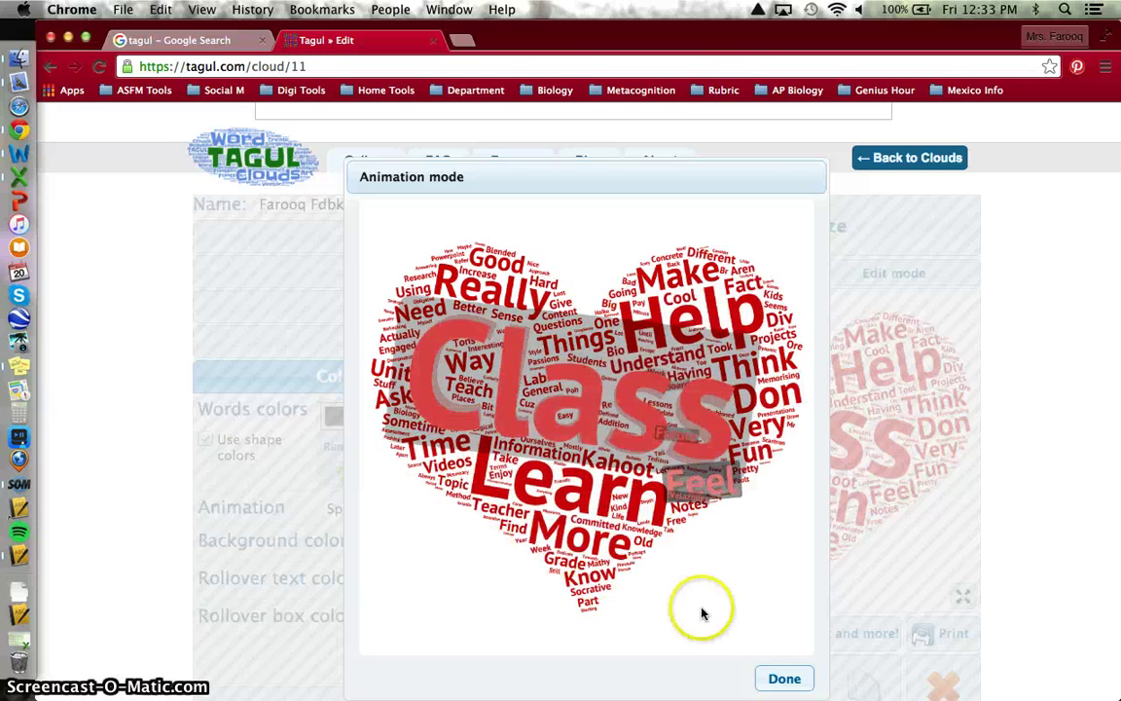
left_click(783, 678)
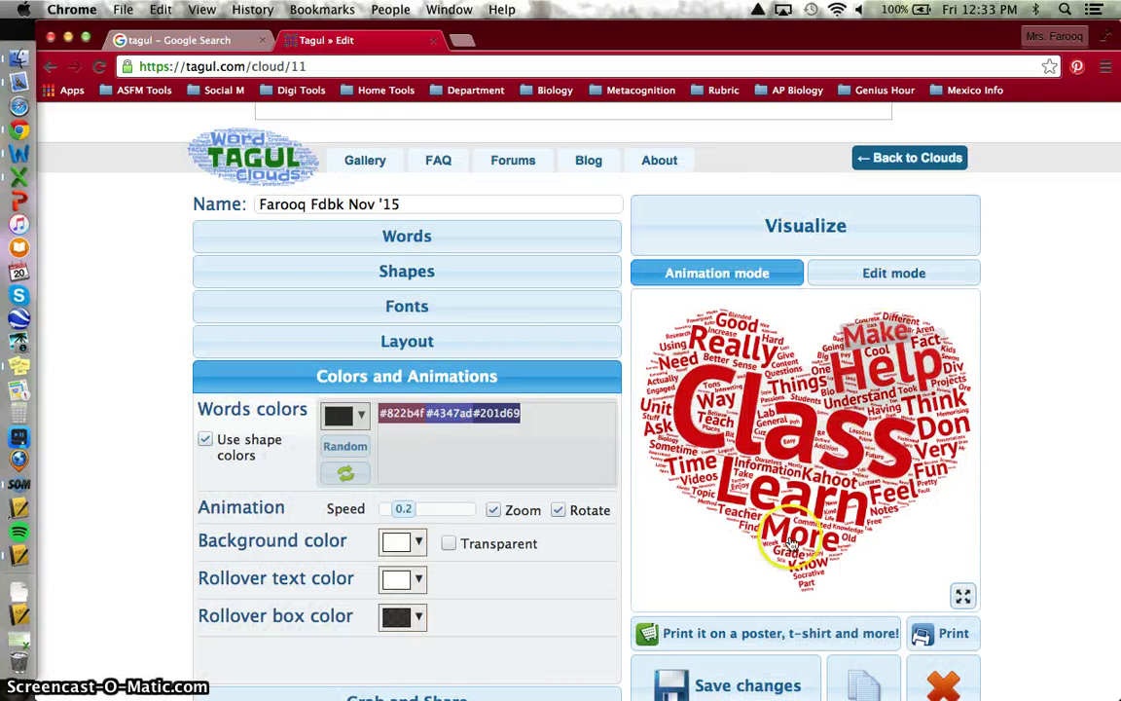
Save the heart cloud, view the Nature_of_Science cloud, then return to the clouds list
left_click(747, 687)
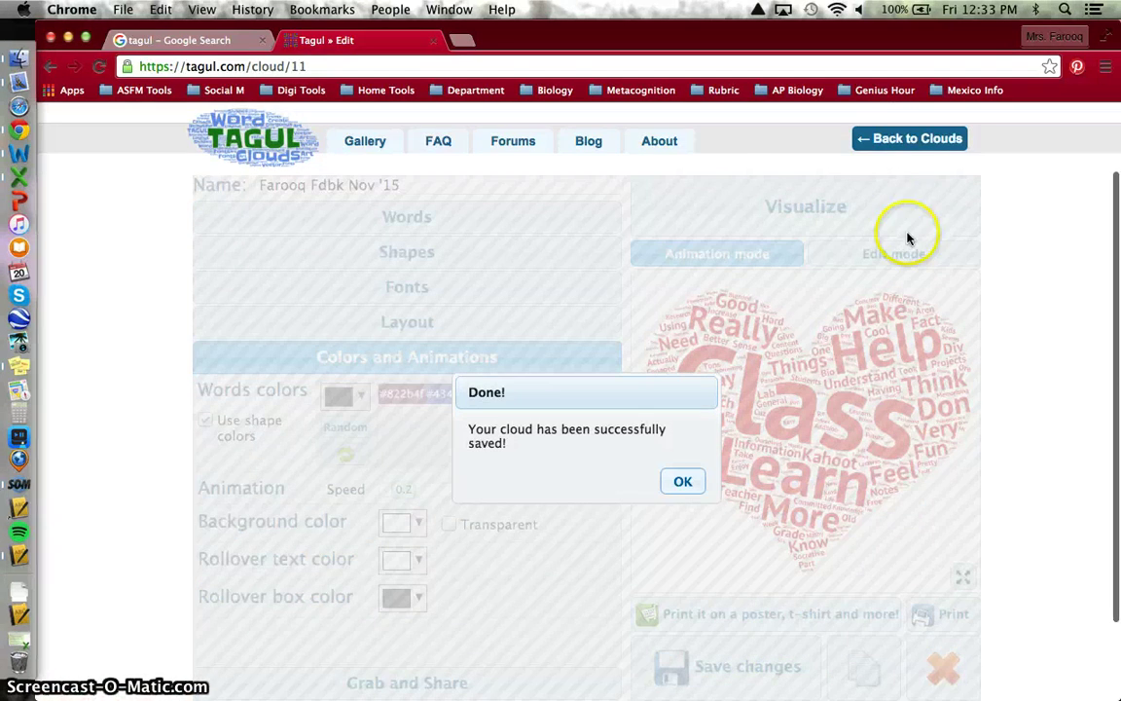
left_click(909, 143)
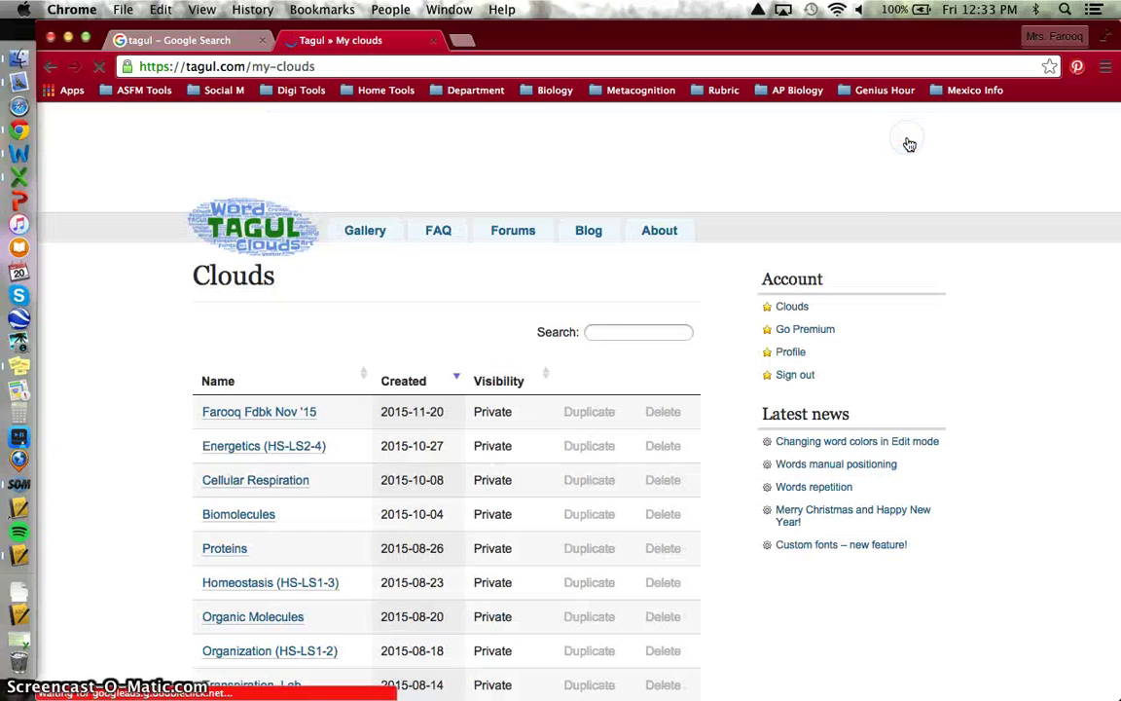
scroll(550, 390, "down", 3)
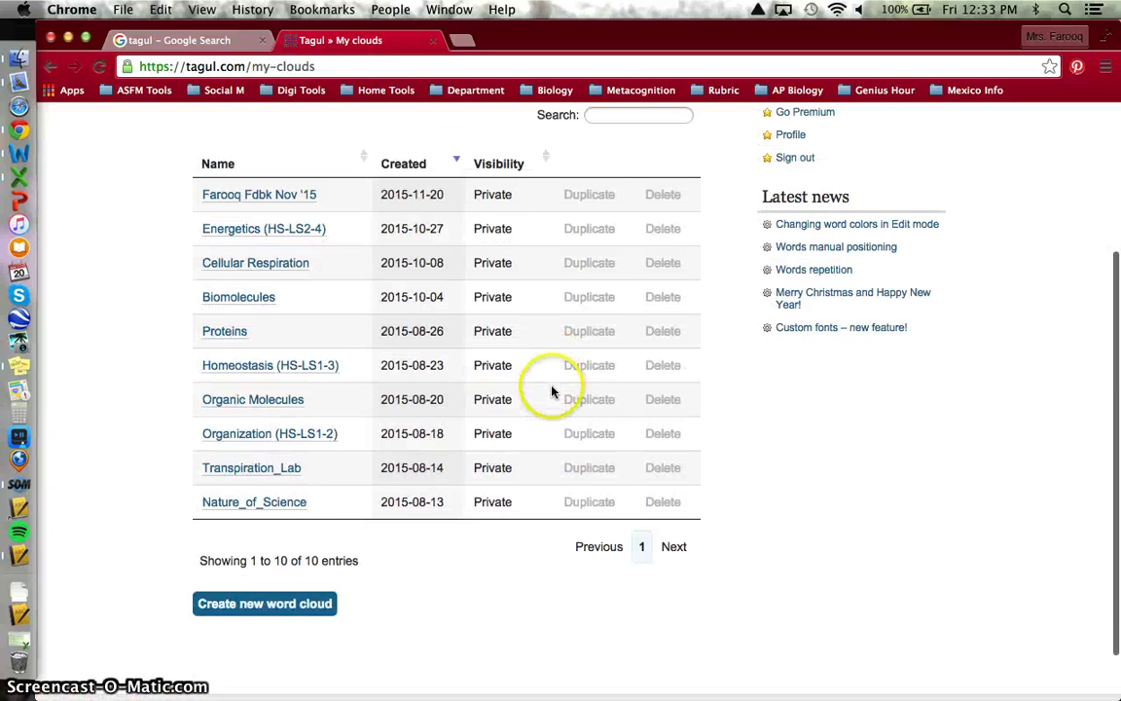
left_click(292, 502)
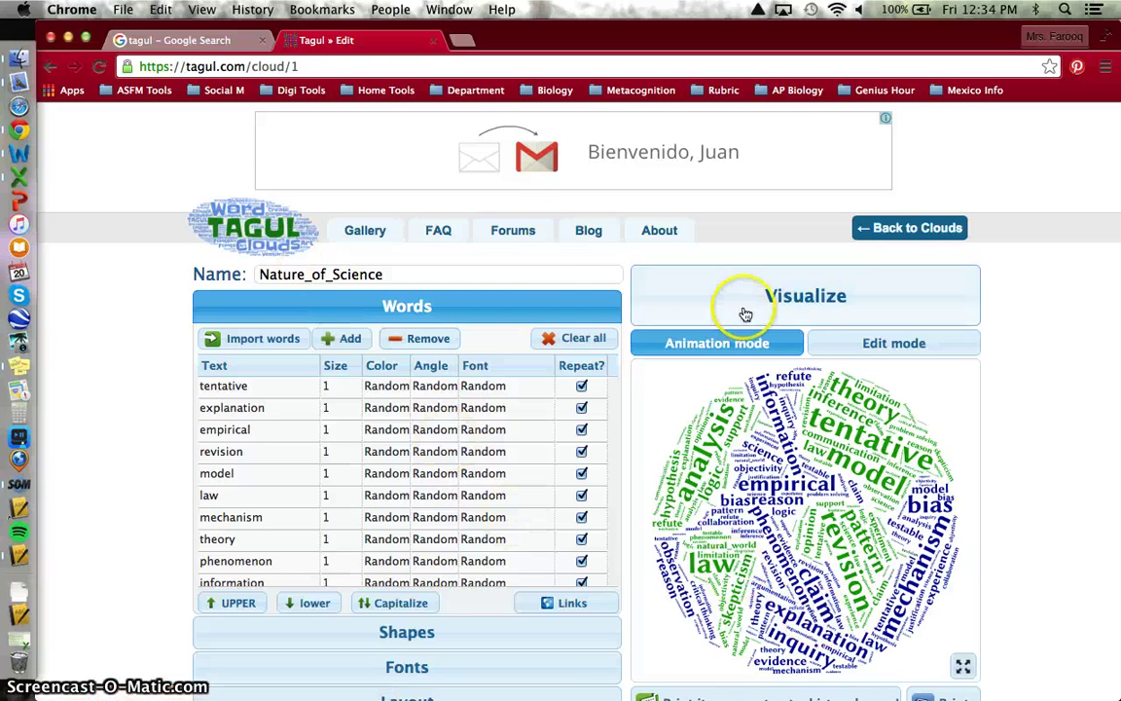
left_click(882, 231)
scroll(409, 455, "down", 5)
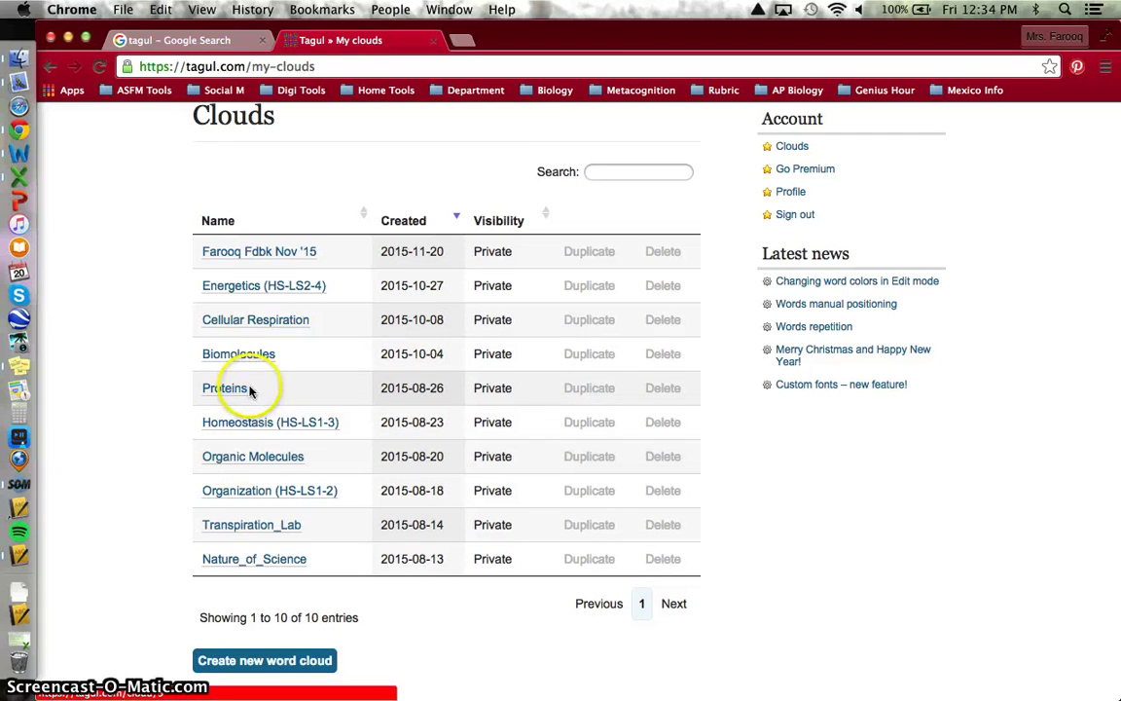
Open the Homeostasis (HS-LS1-3) cloud, shaped as a human figure, from My clouds
left_click(237, 525)
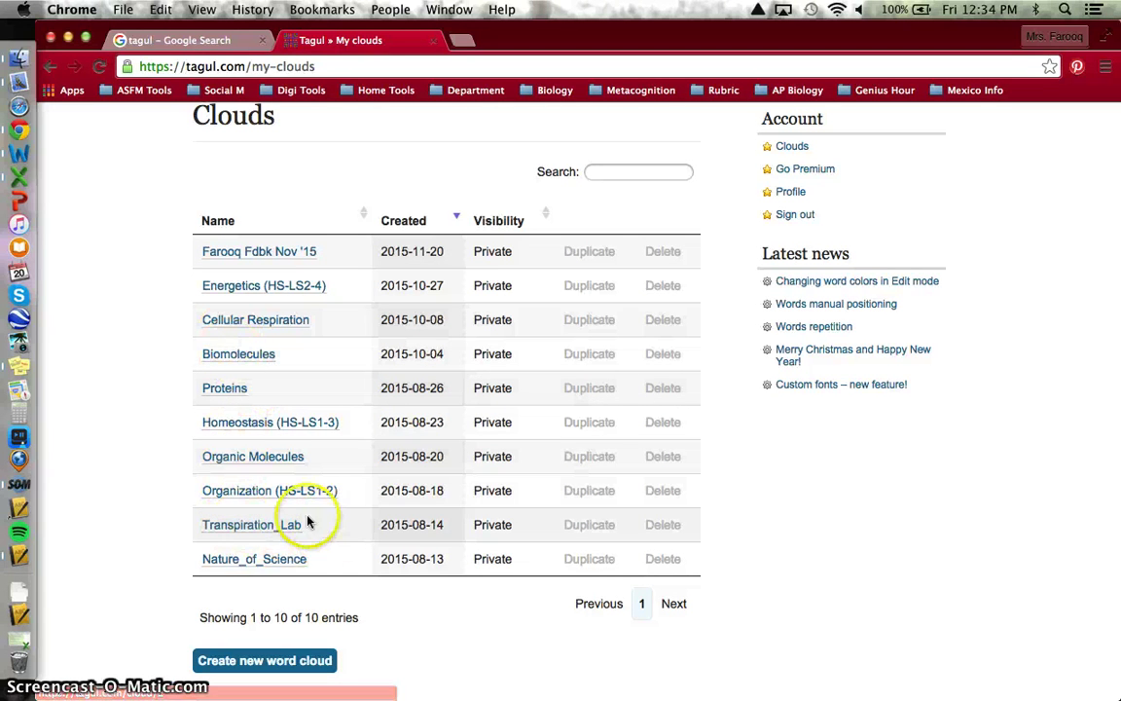
left_click(244, 496)
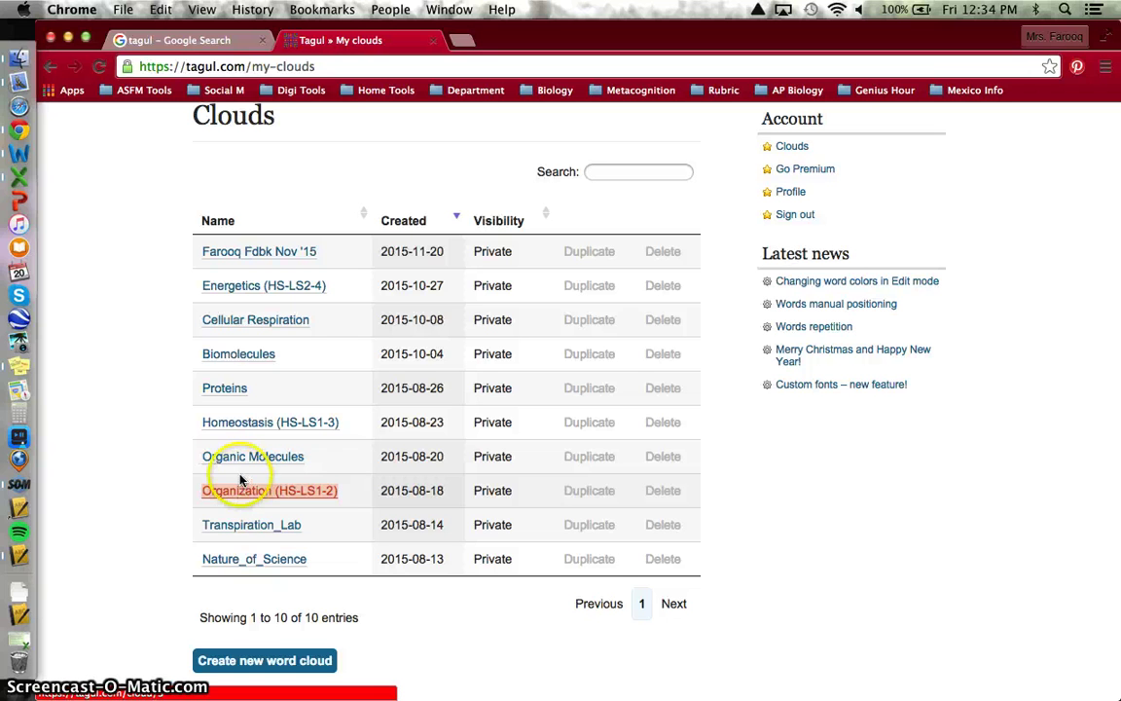
left_click(224, 424)
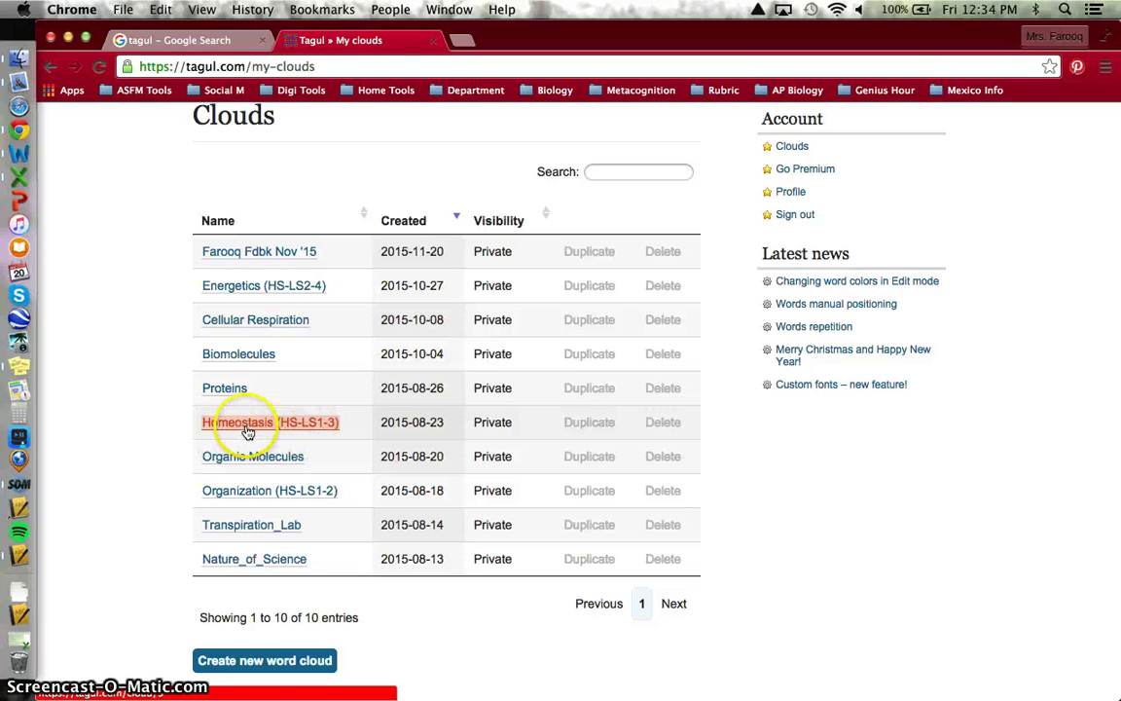
left_click(246, 430)
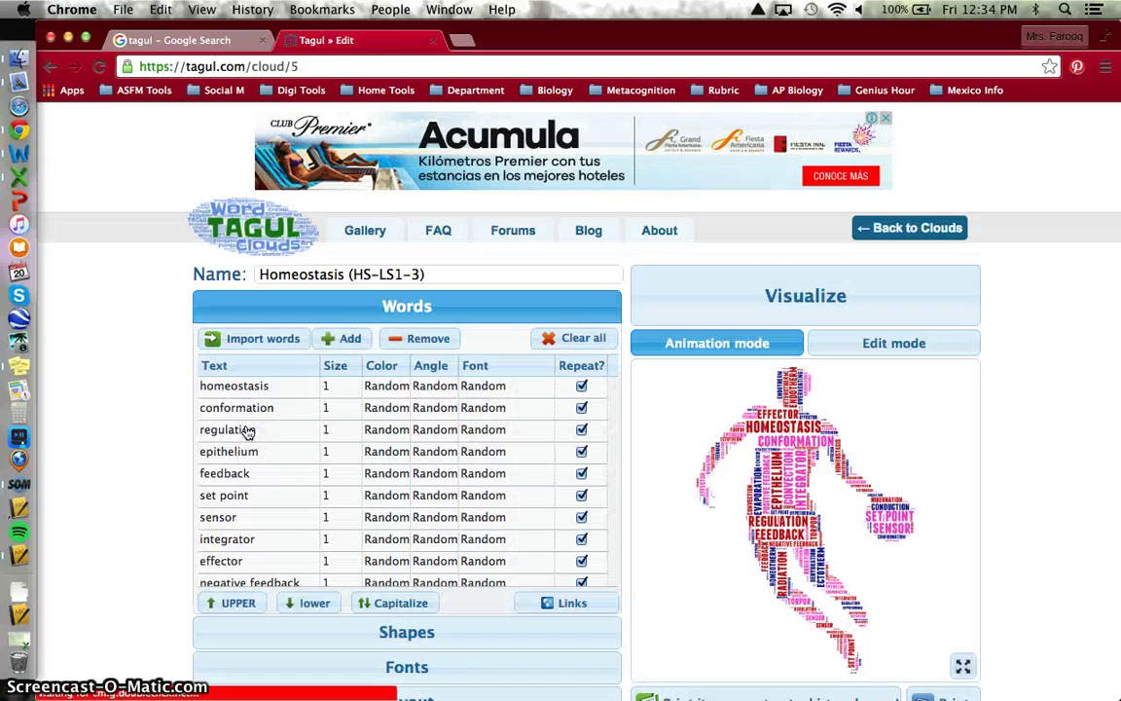
Enlarge the Homeostasis human-figure cloud in Animation mode so its words fill the figure
left_click(964, 669)
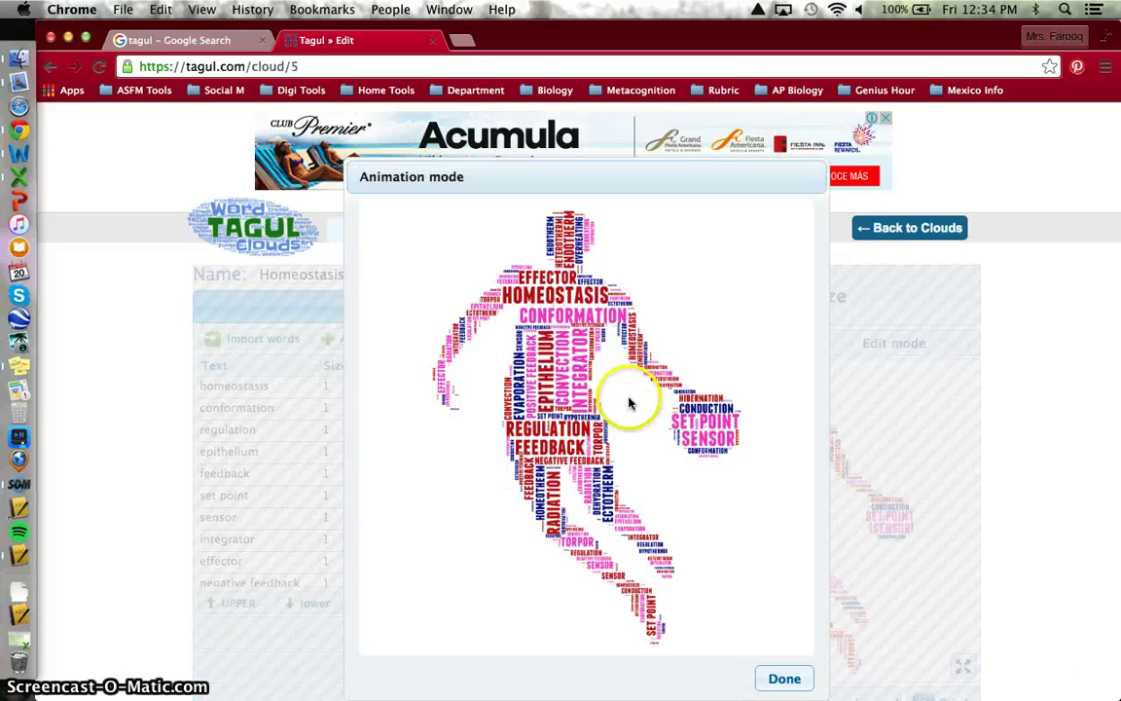